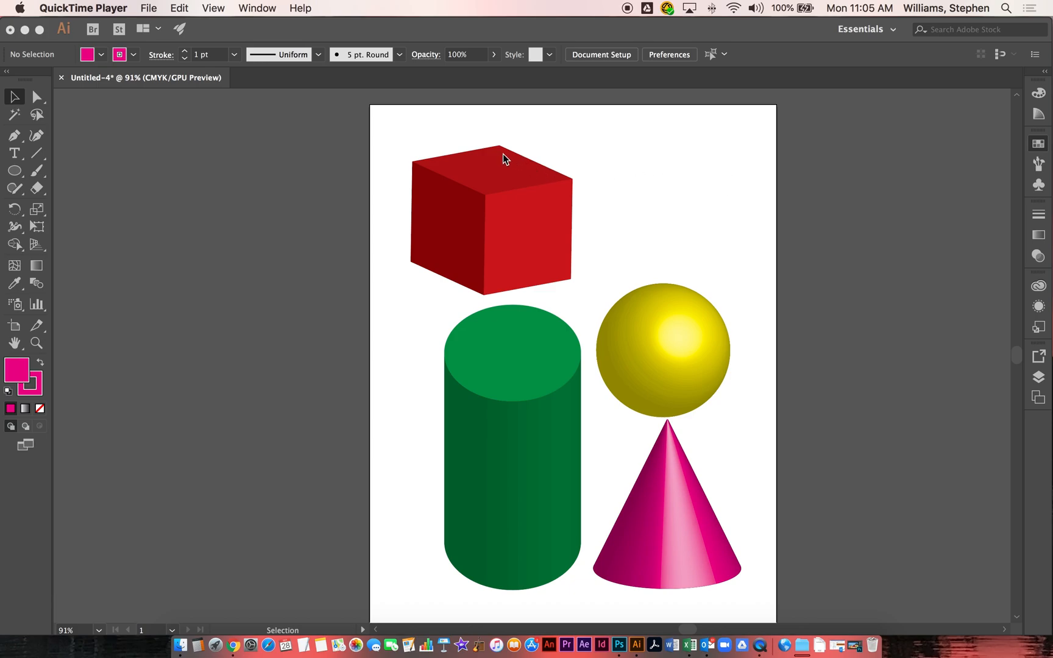
Step: Create a new Letter document (612 × 792 pt) named 3D_ followed by the author's name and 9-28-2020
{"action": "left_click", "coordinate": [469, 165]}
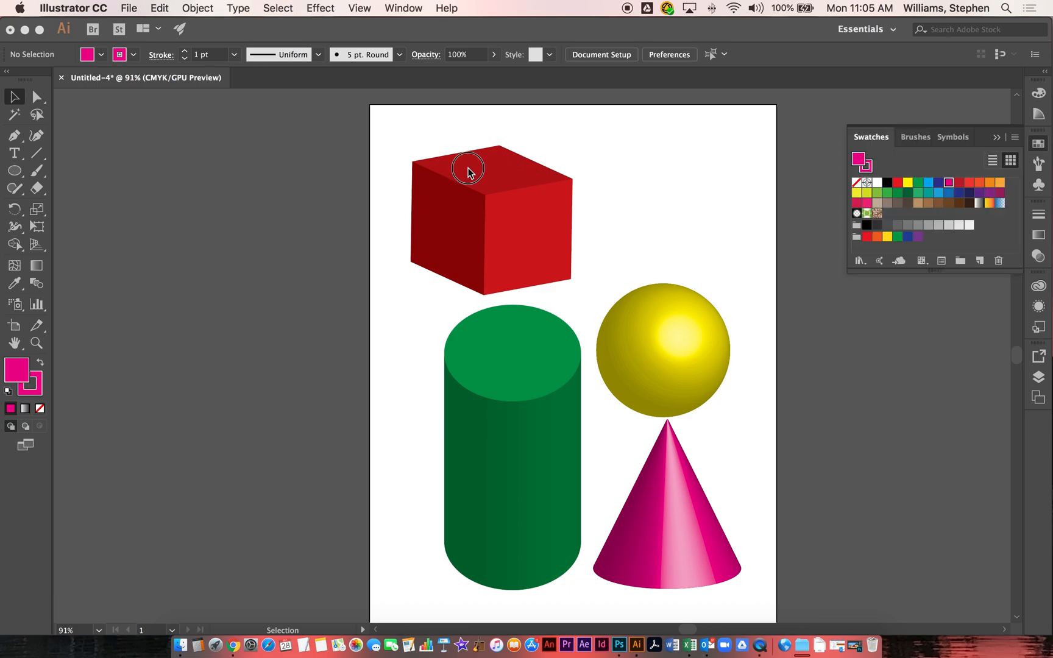
{"action": "key", "text": "super+n"}
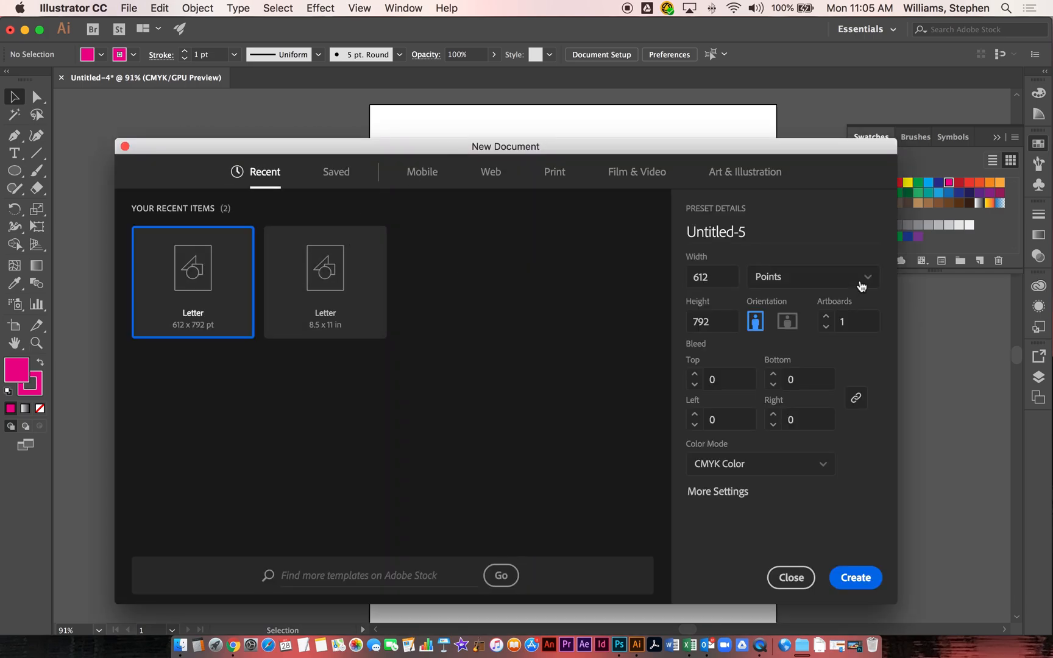
{"action": "left_click_drag", "start_coordinate": [762, 232], "coordinate": [682, 228]}
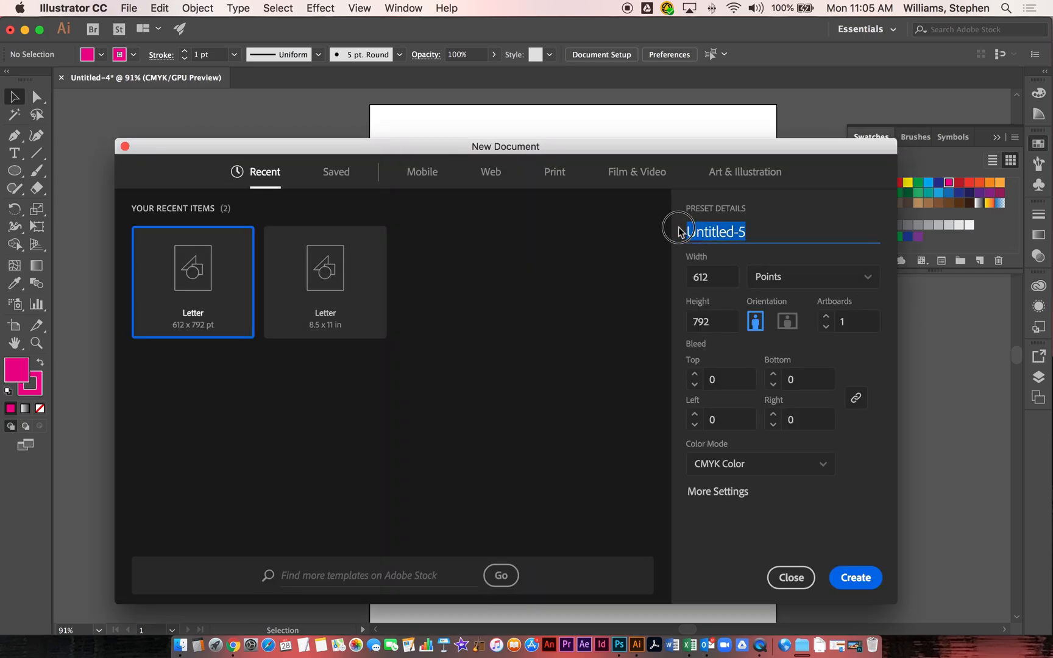
{"action": "left_click_drag", "start_coordinate": [703, 152], "coordinate": [656, 109]}
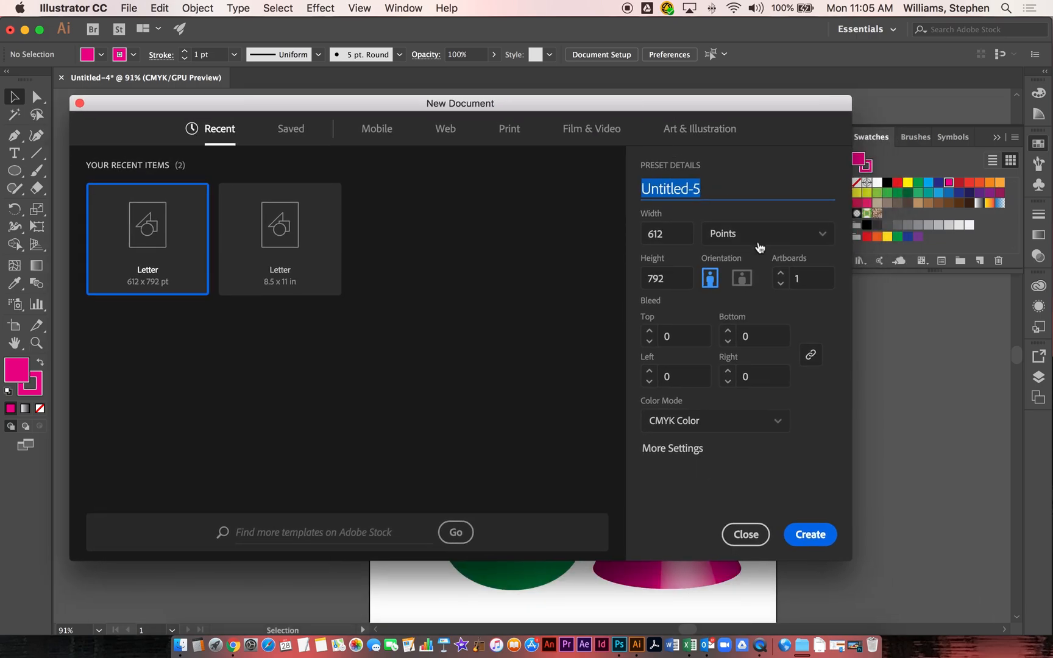
{"action": "type", "text": "3D_"}
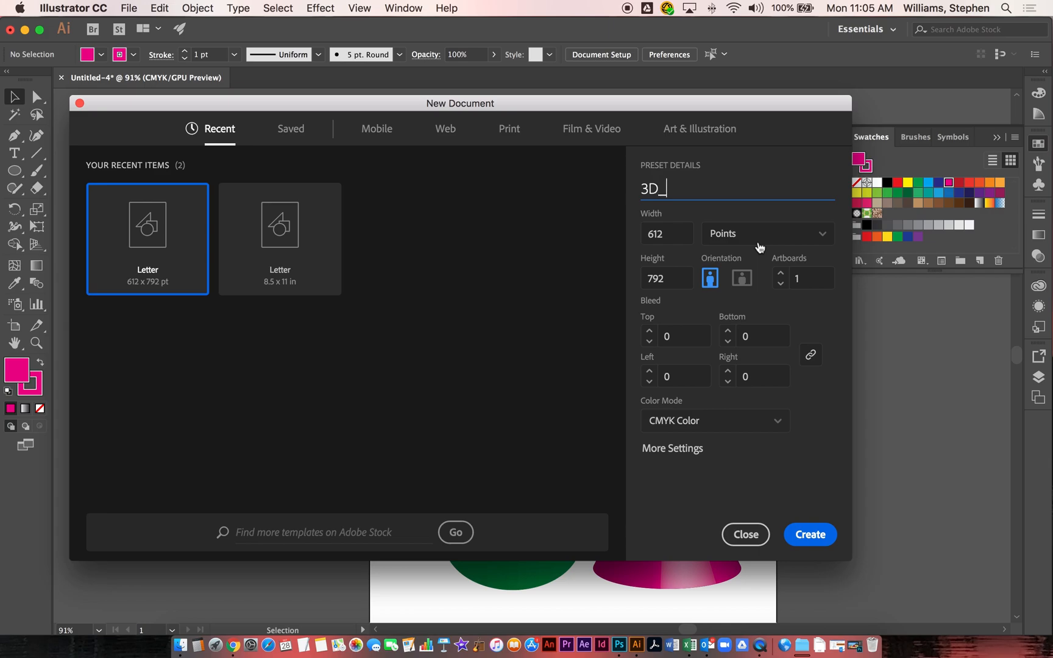
{"action": "type", "text": "stevew_9-28-2020"}
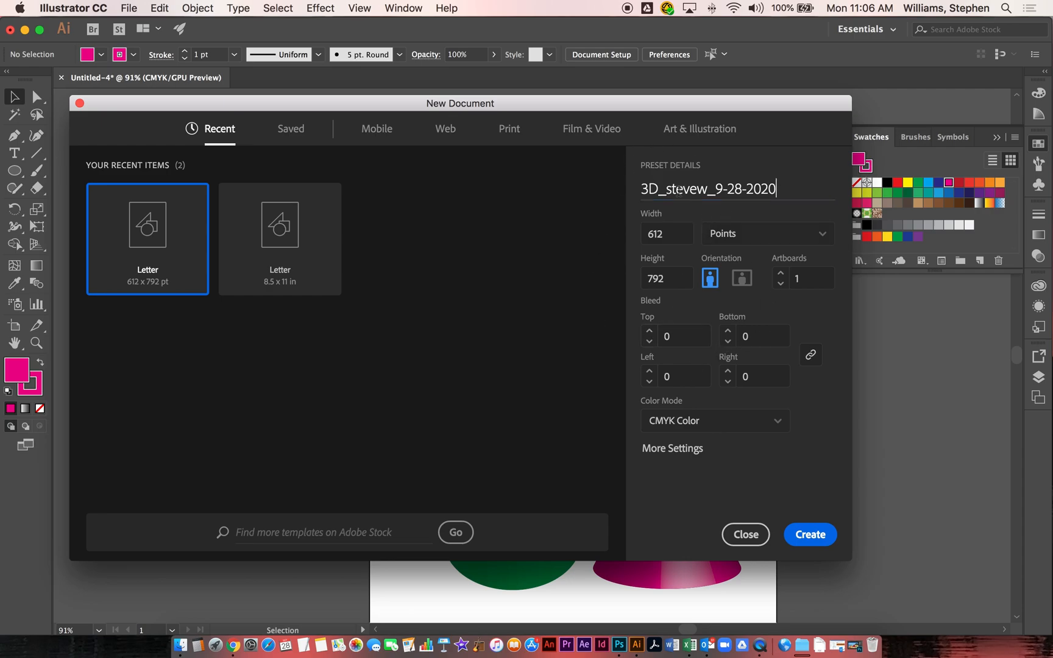
{"action": "left_click_drag", "start_coordinate": [795, 186], "coordinate": [631, 188]}
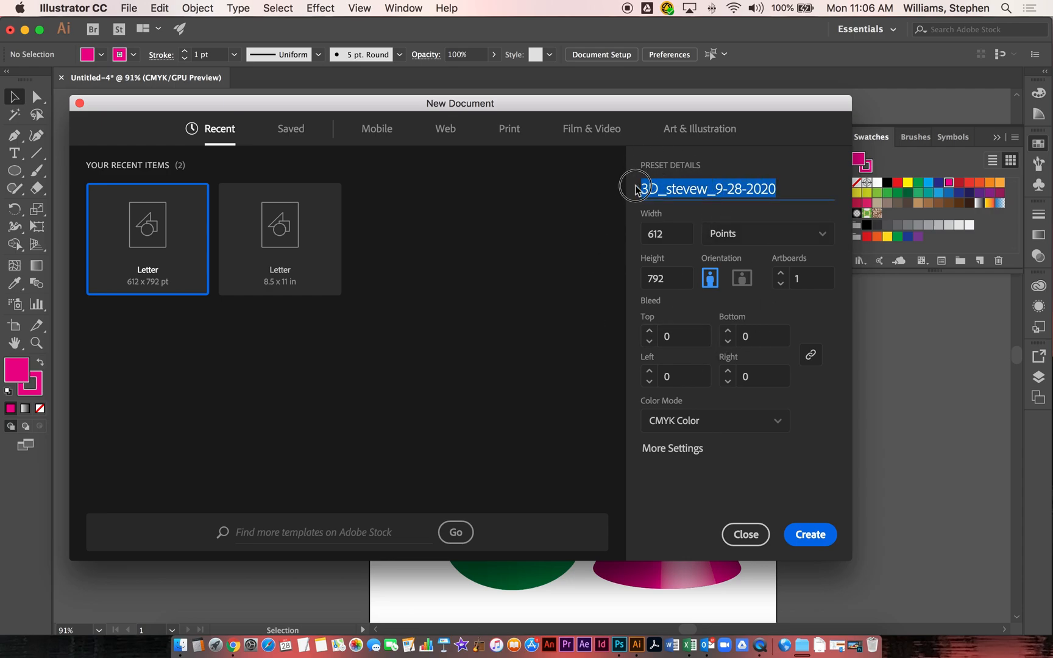
{"action": "left_click", "coordinate": [787, 194]}
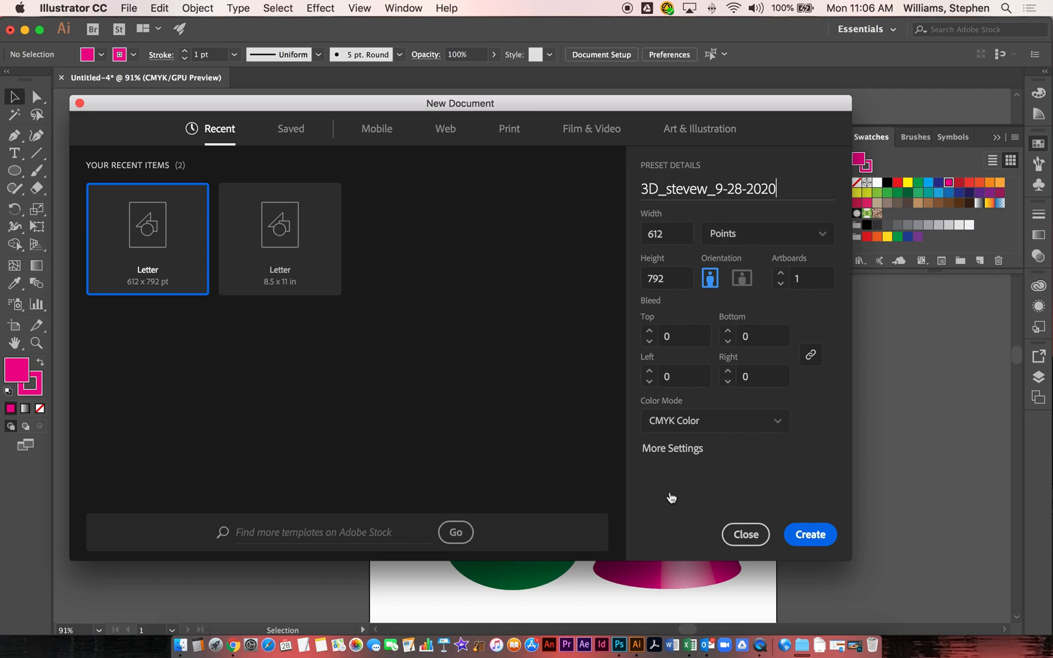
{"action": "left_click", "coordinate": [821, 540]}
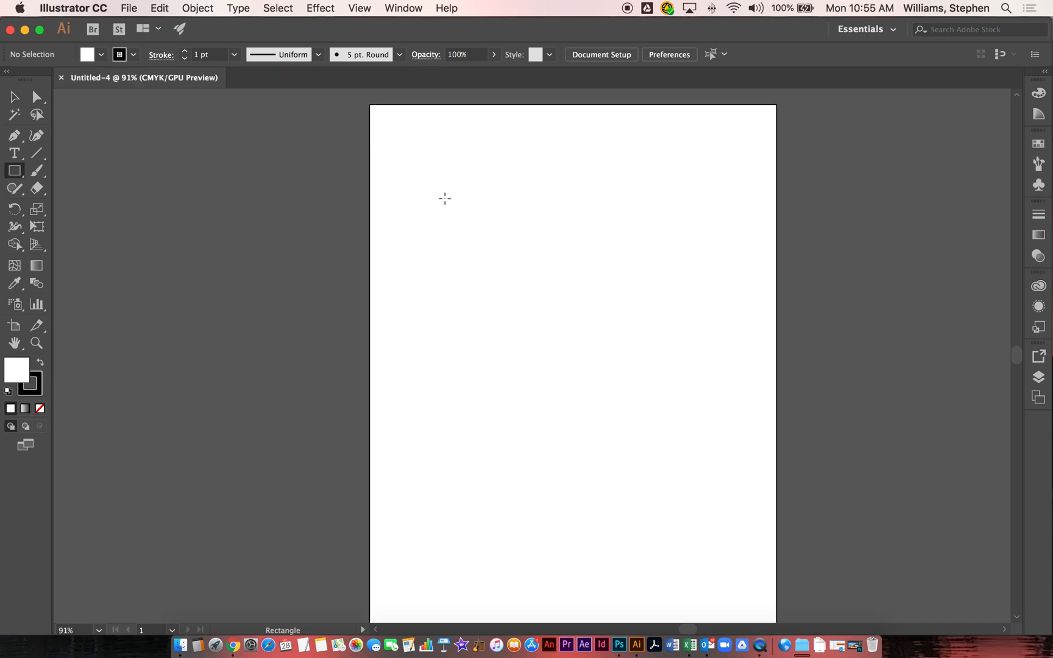
Step: Draw a square near the artboard's upper left corner and open the expanded Swatches panel
{"action": "left_click_drag", "start_coordinate": [421, 177], "coordinate": [526, 281]}
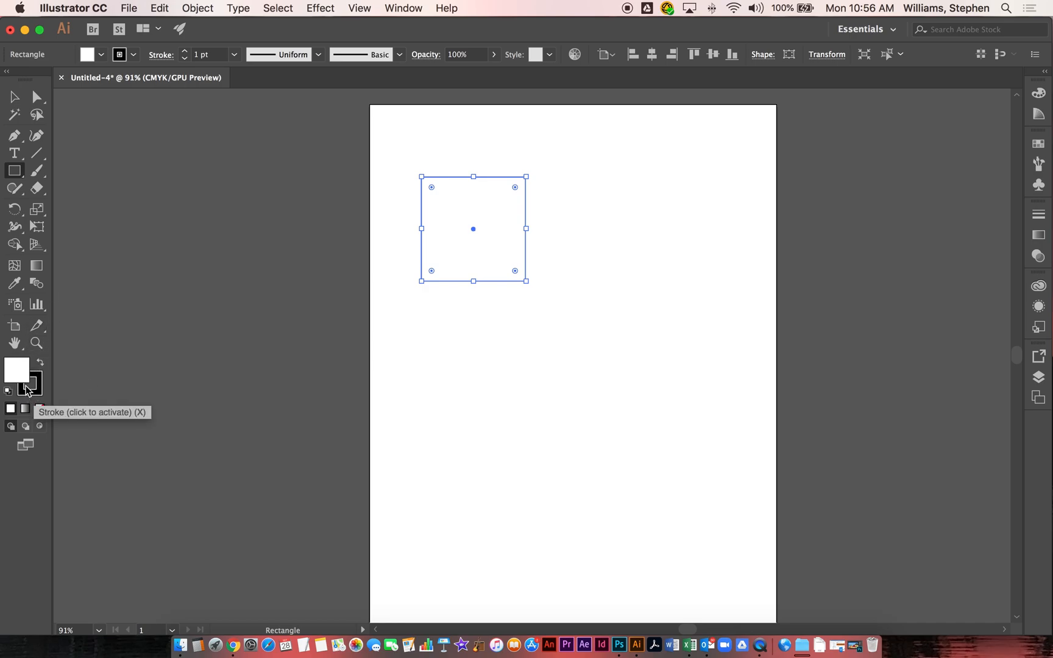
{"action": "left_click", "coordinate": [1036, 144]}
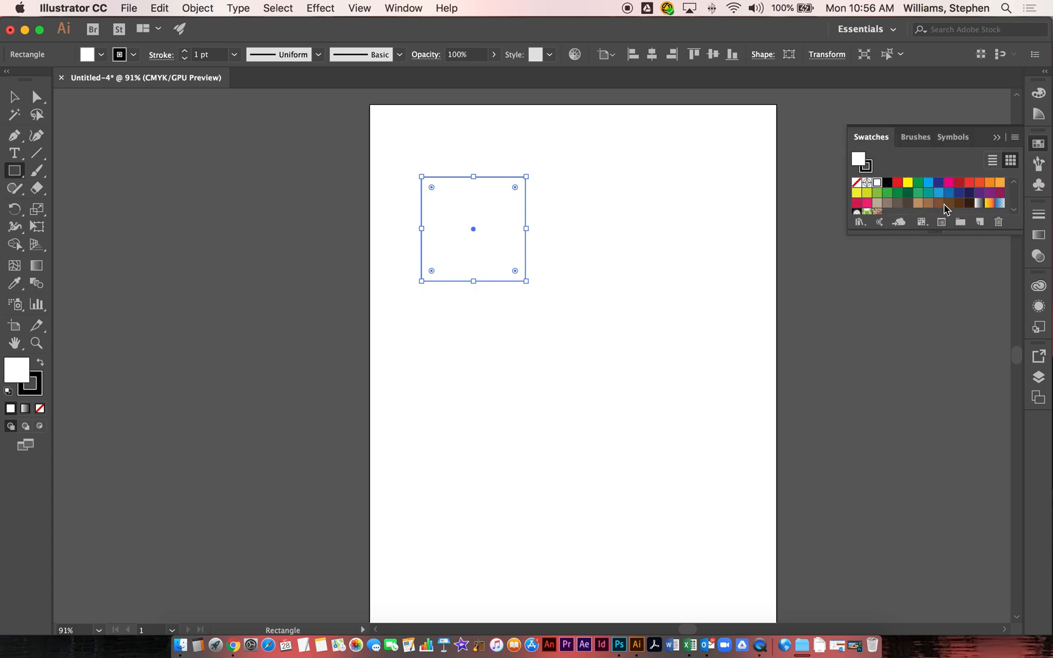
{"action": "left_click_drag", "start_coordinate": [936, 232], "coordinate": [942, 266]}
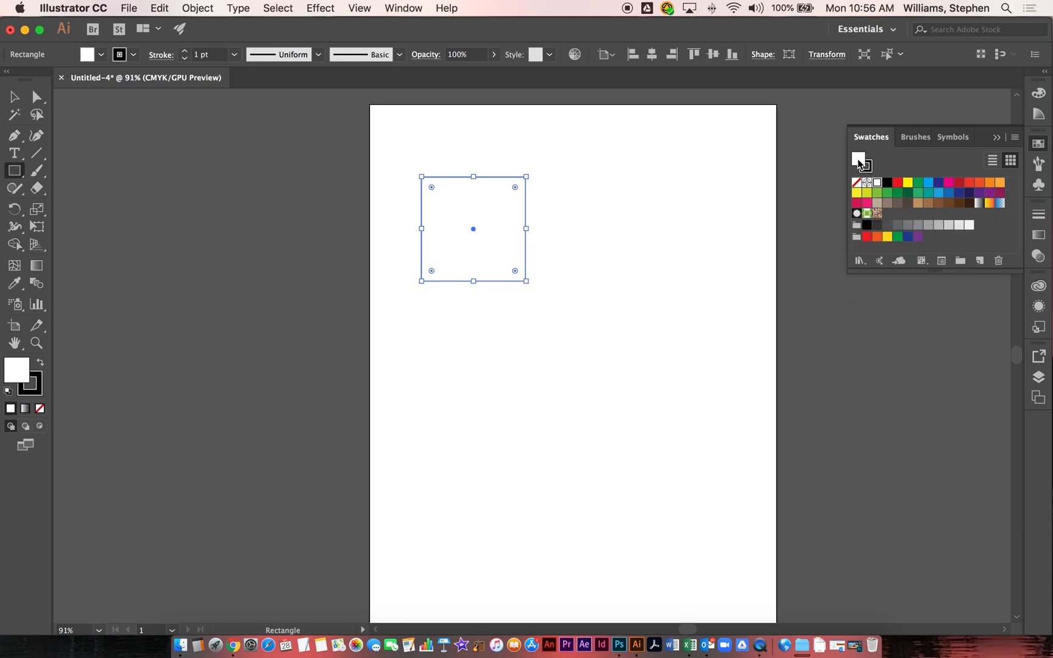
Step: Give the square a red fill and a red stroke
{"action": "left_click", "coordinate": [898, 182]}
{"action": "left_click", "coordinate": [871, 170]}
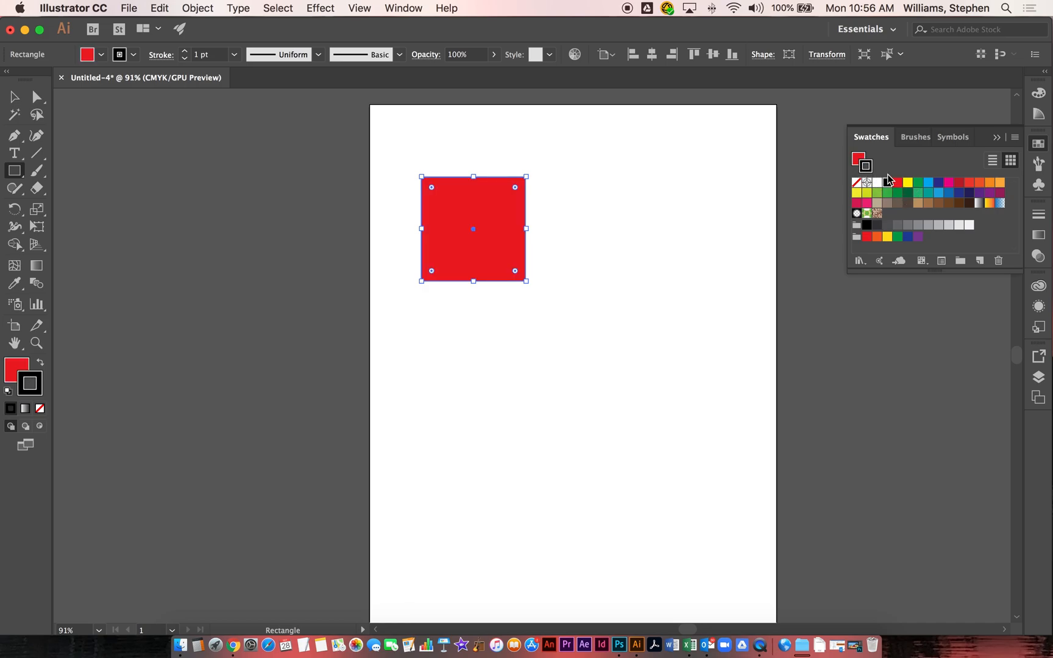
{"action": "left_click", "coordinate": [897, 183]}
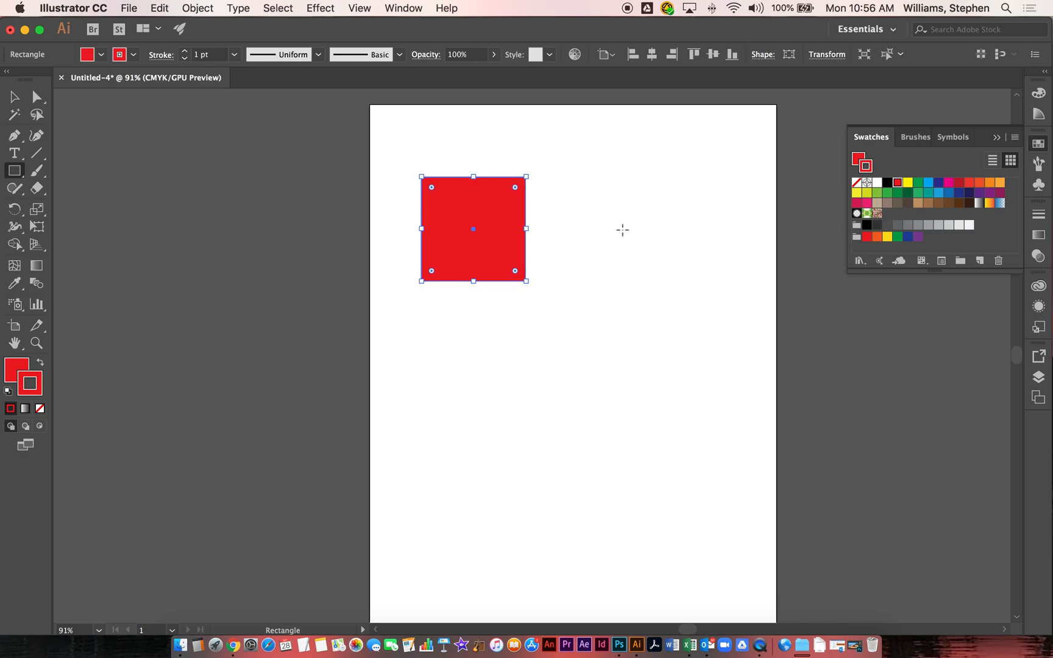
Step: Set the square's fill to None and deselect it with the Selection tool
{"action": "left_click", "coordinate": [858, 156]}
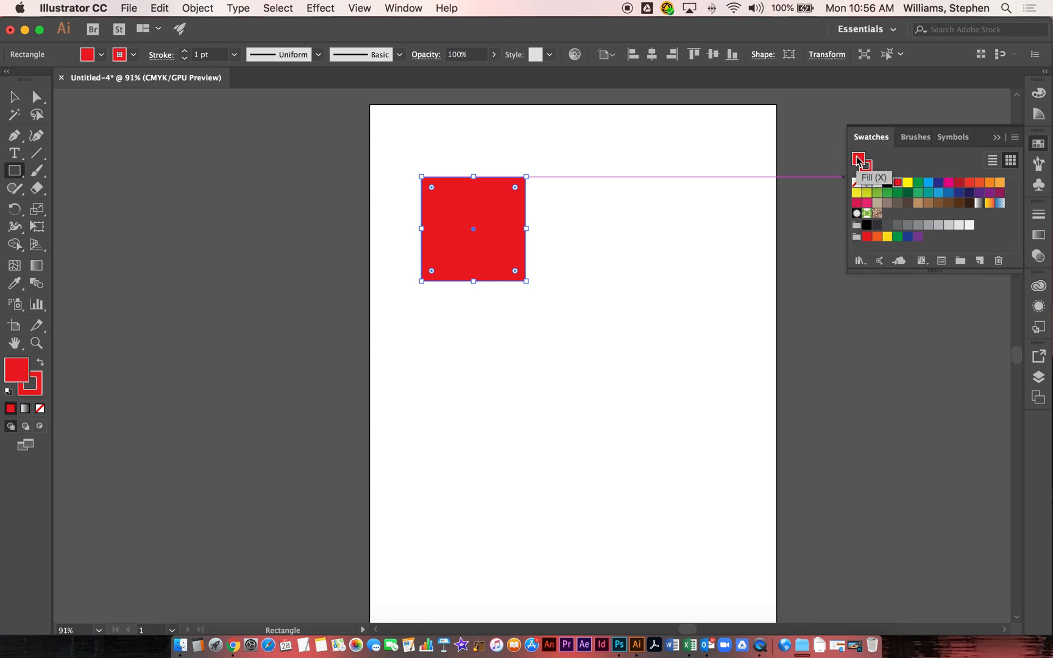
{"action": "left_click", "coordinate": [870, 168]}
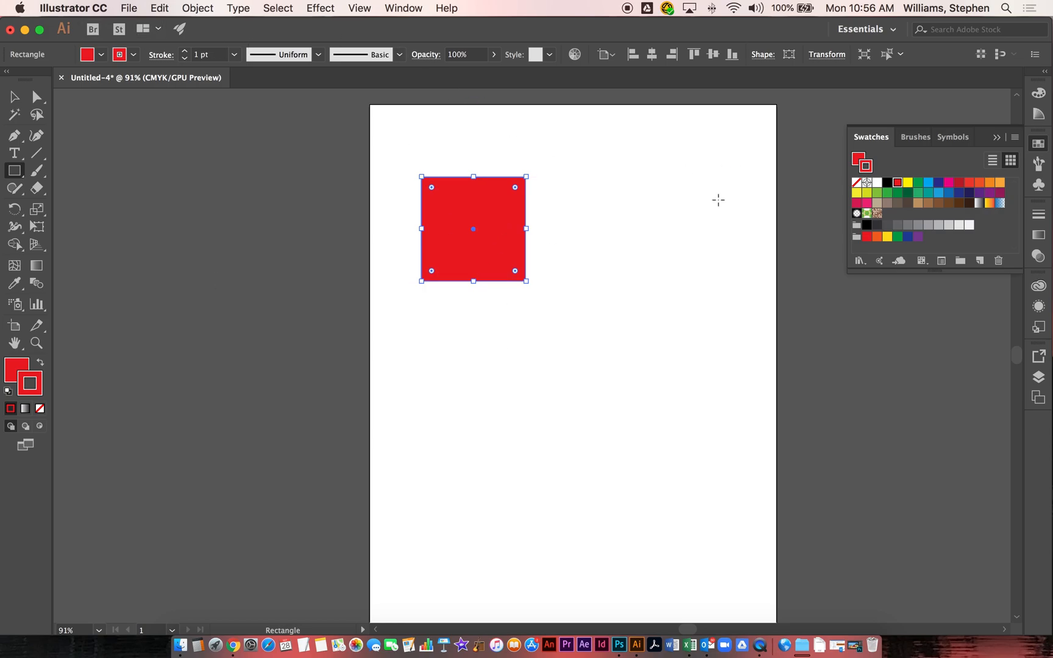
{"action": "left_click", "coordinate": [859, 158]}
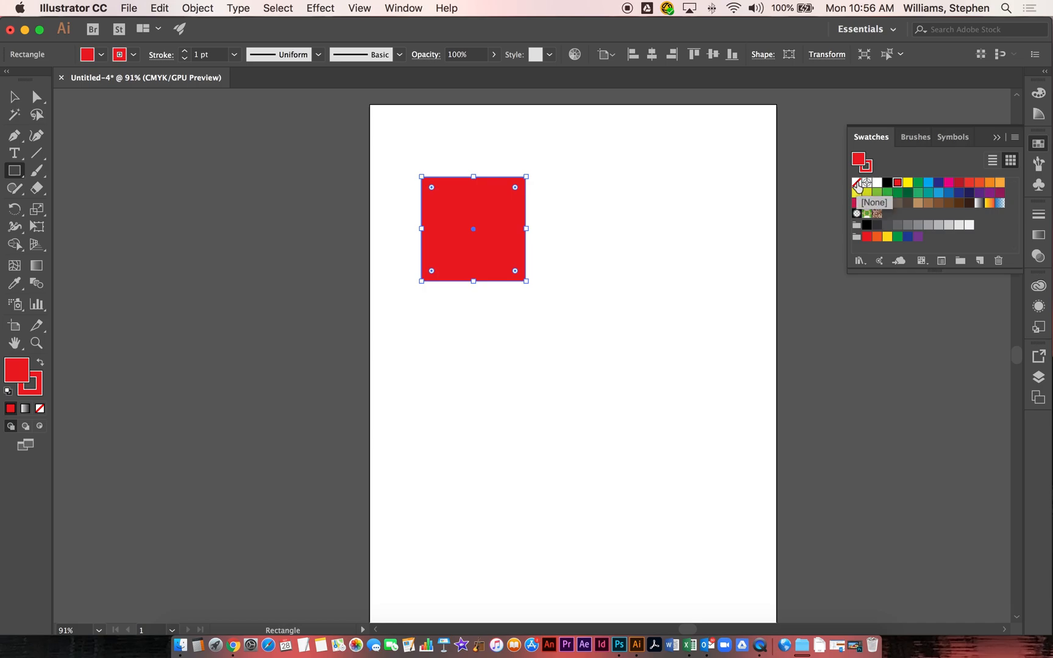
{"action": "left_click", "coordinate": [856, 183]}
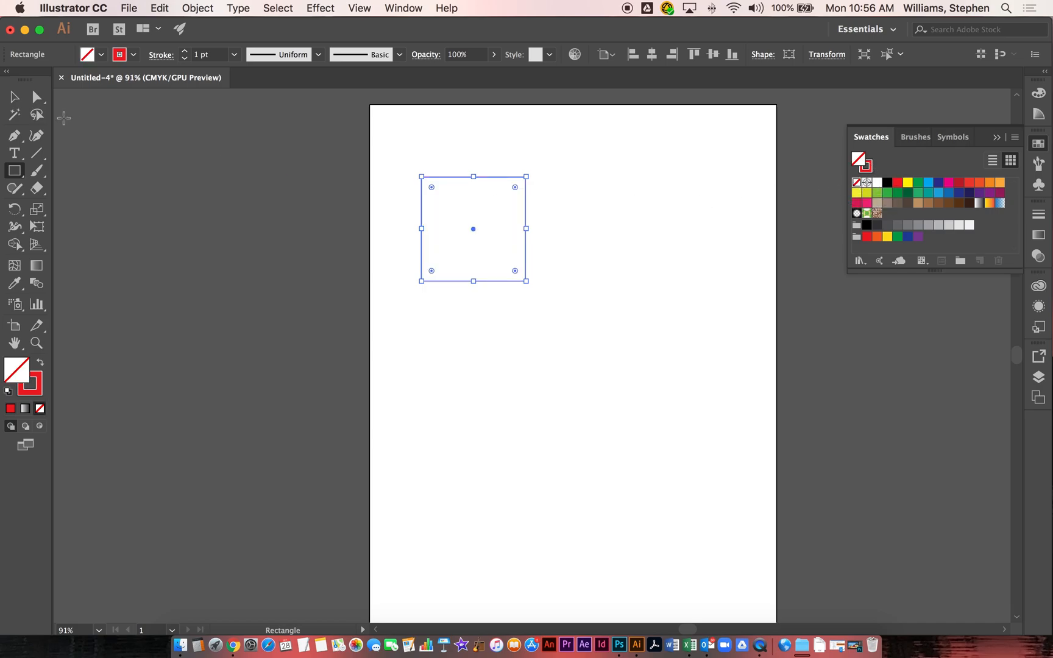
{"action": "left_click", "coordinate": [14, 97]}
{"action": "left_click", "coordinate": [597, 171]}
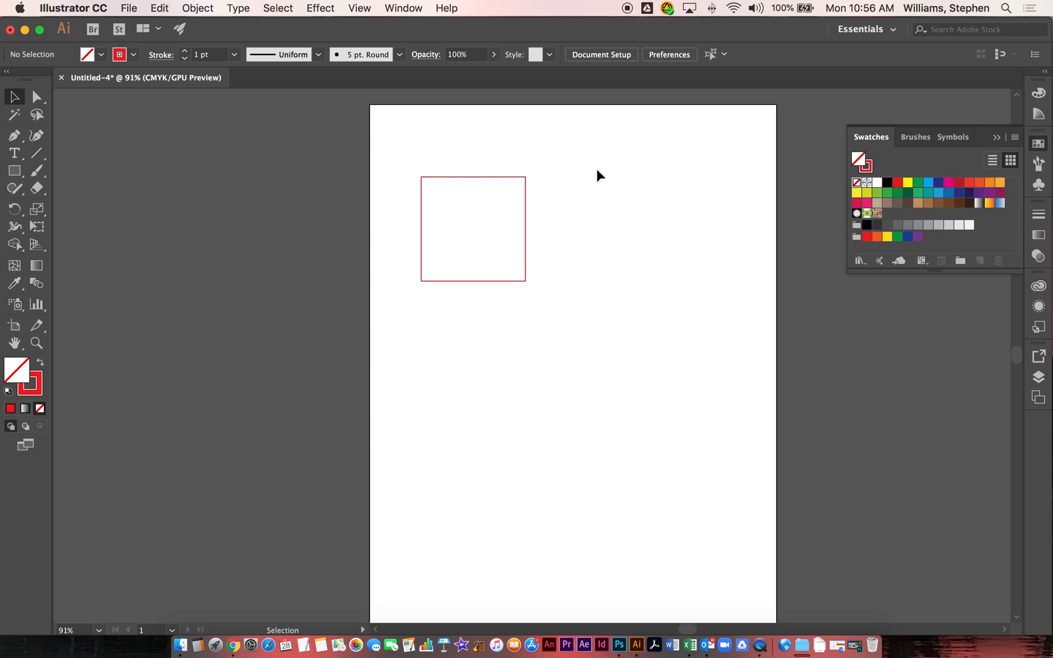
Step: Reselect the square, fill it red again, and move it toward the artboard's centre
{"action": "left_click_drag", "start_coordinate": [395, 135], "coordinate": [463, 224]}
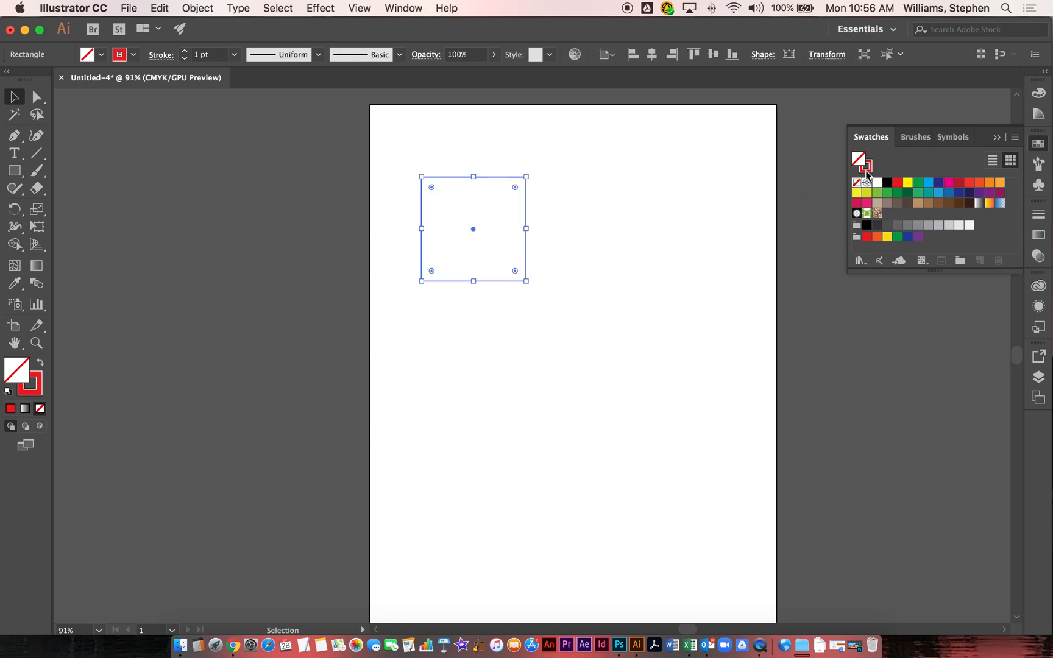
{"action": "left_click", "coordinate": [898, 182]}
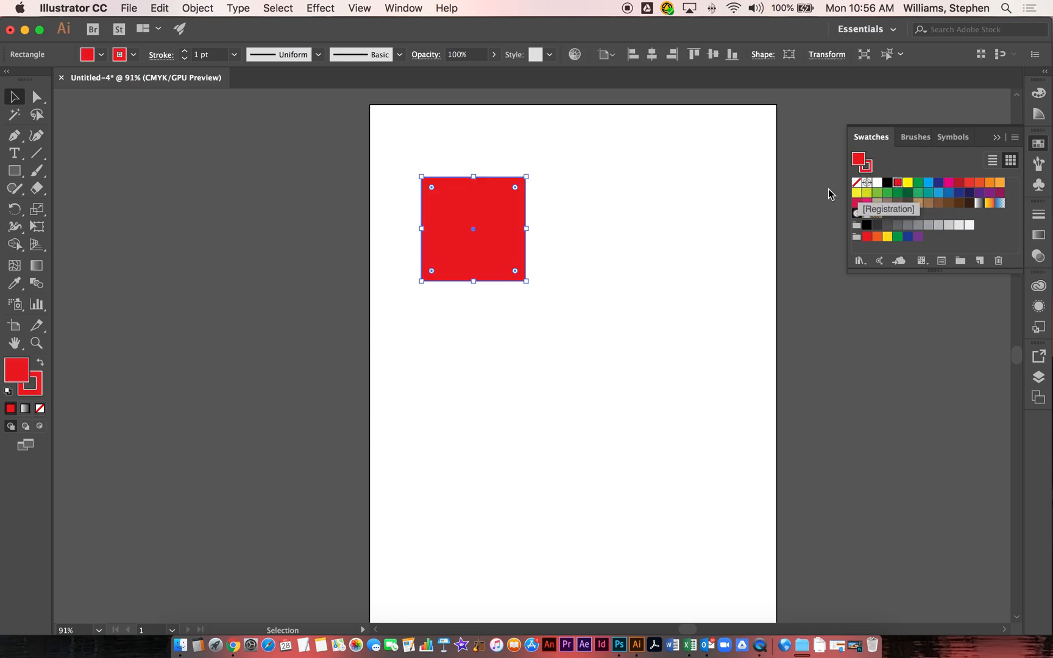
{"action": "left_click_drag", "start_coordinate": [486, 204], "coordinate": [575, 223]}
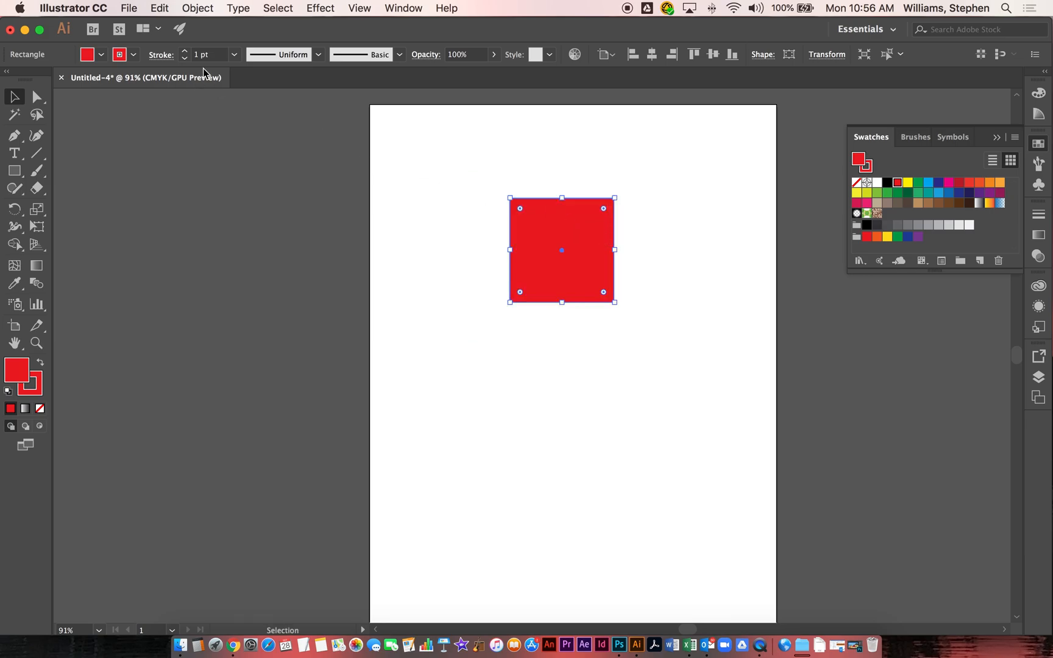
Step: Open the 3D Extrude & Bevel effect for the square with fewer options and Preview turned on
{"action": "left_click", "coordinate": [316, 9]}
{"action": "mouse_move", "coordinate": [364, 98]}
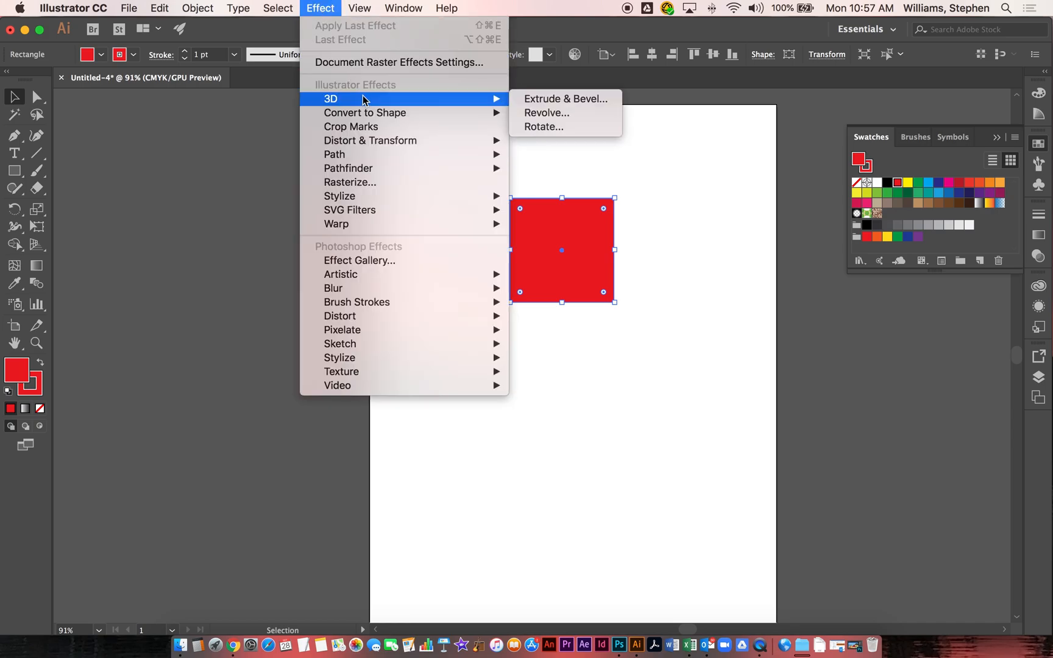
{"action": "left_click", "coordinate": [596, 103]}
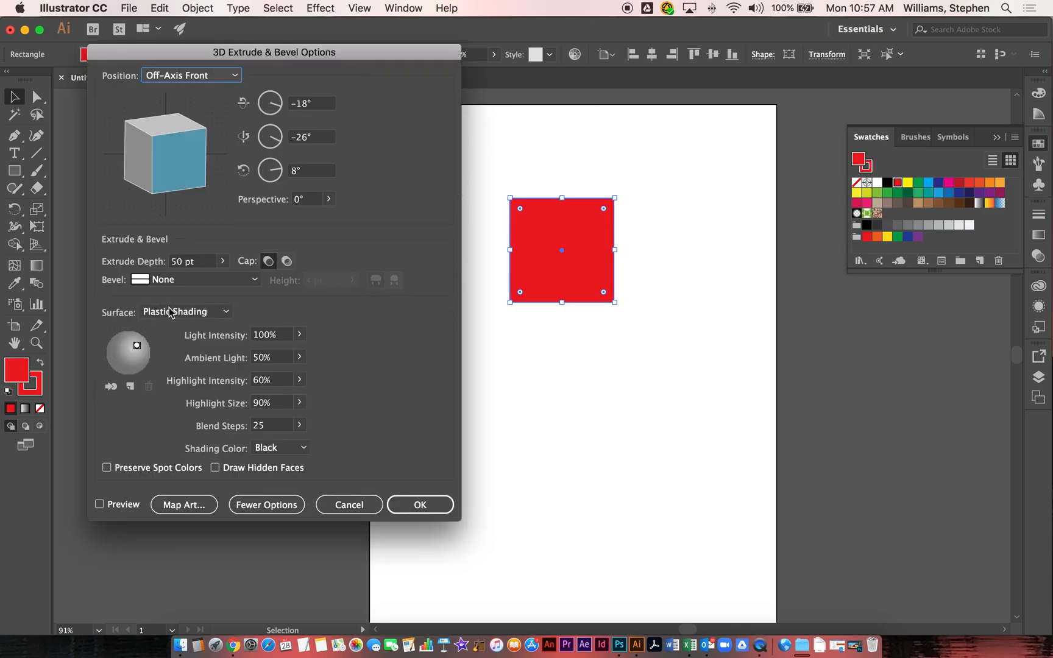
{"action": "left_click", "coordinate": [263, 504]}
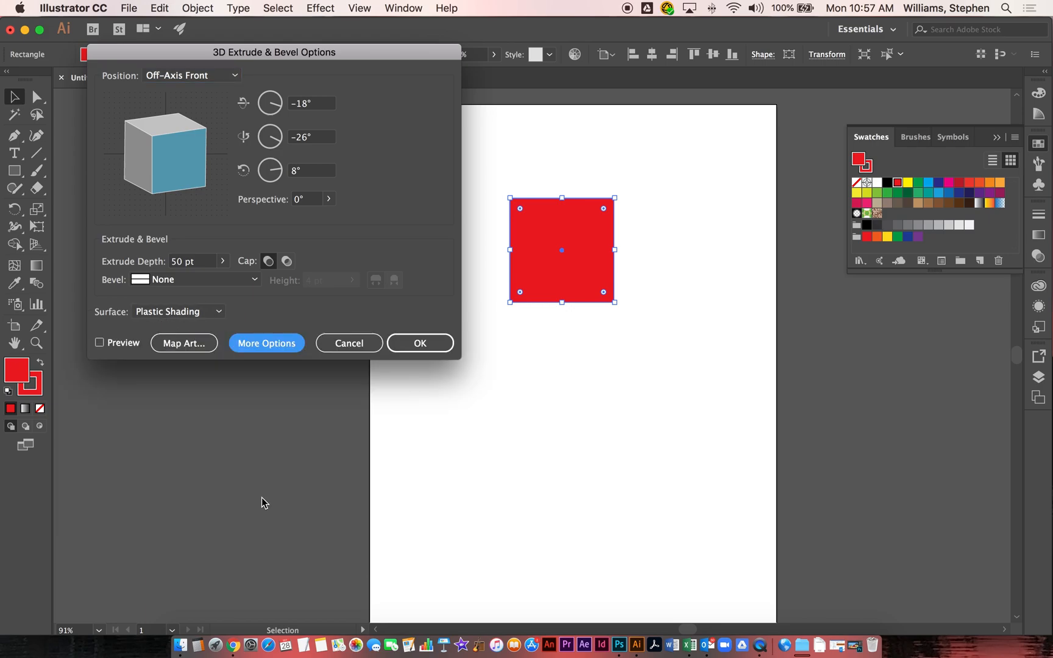
{"action": "left_click", "coordinate": [99, 343]}
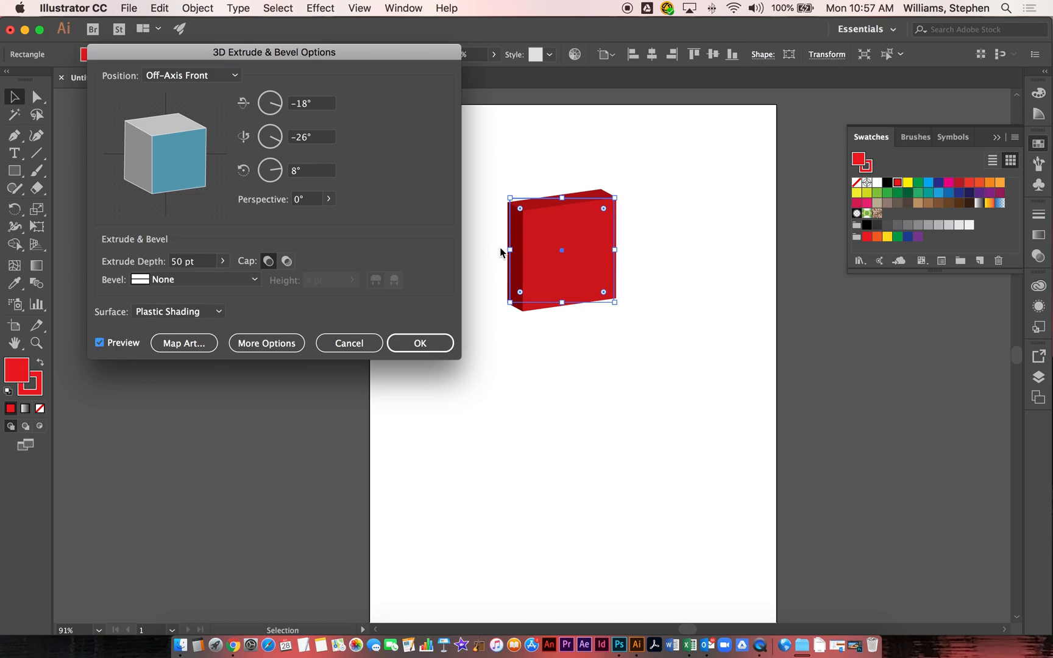
Step: Set the extrude depth to 197 pt
{"action": "left_click_drag", "start_coordinate": [414, 60], "coordinate": [404, 146]}
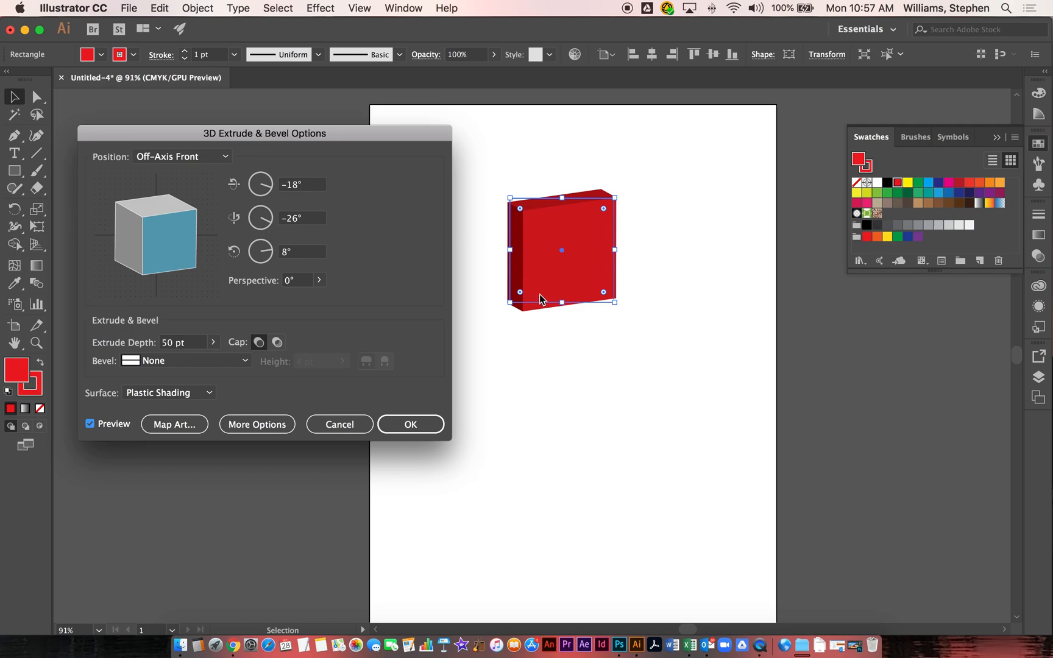
{"action": "left_click", "coordinate": [215, 343]}
{"action": "left_click_drag", "start_coordinate": [161, 366], "coordinate": [163, 364]}
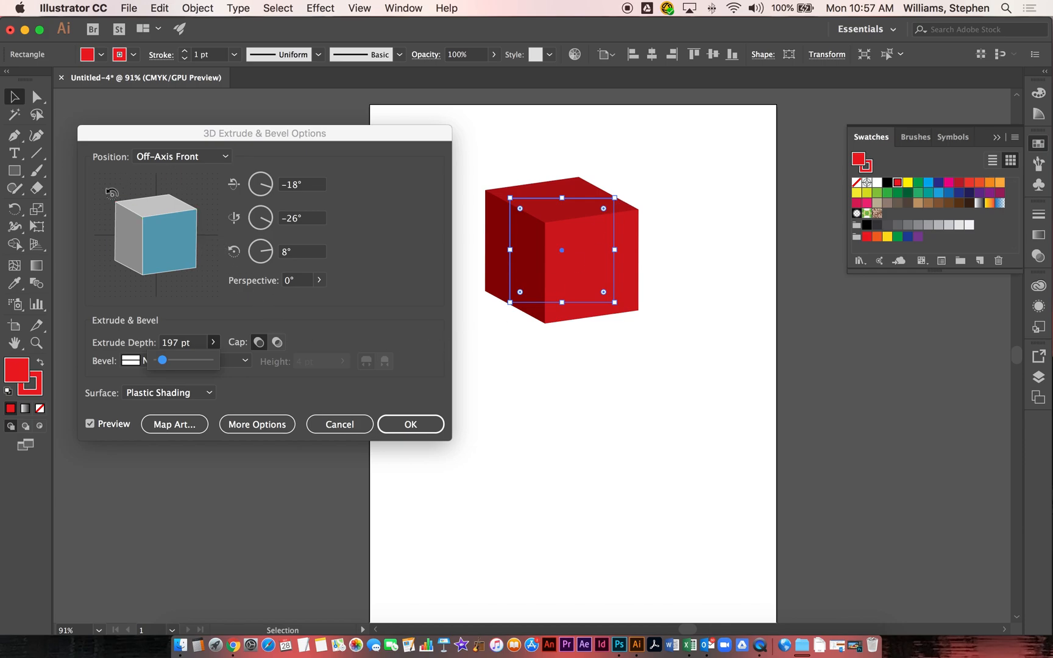
Step: Rotate the cube in the preview to a custom rotation of -20°, -32° and 10°
{"action": "left_click_drag", "start_coordinate": [192, 243], "coordinate": [171, 217]}
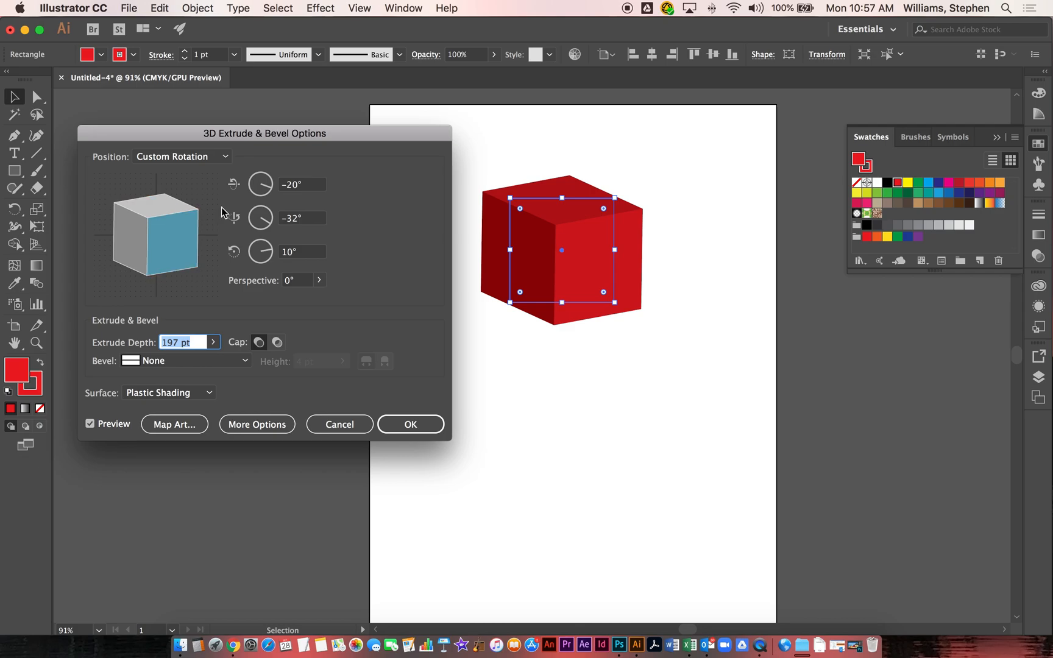
{"action": "left_click", "coordinate": [216, 158]}
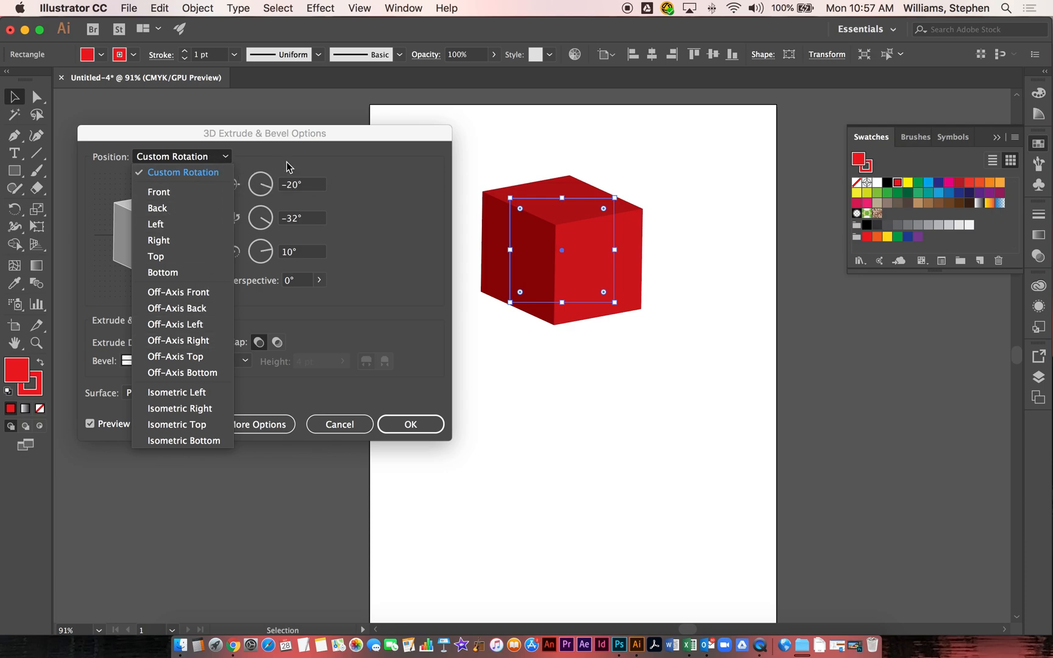
{"action": "left_click", "coordinate": [311, 159]}
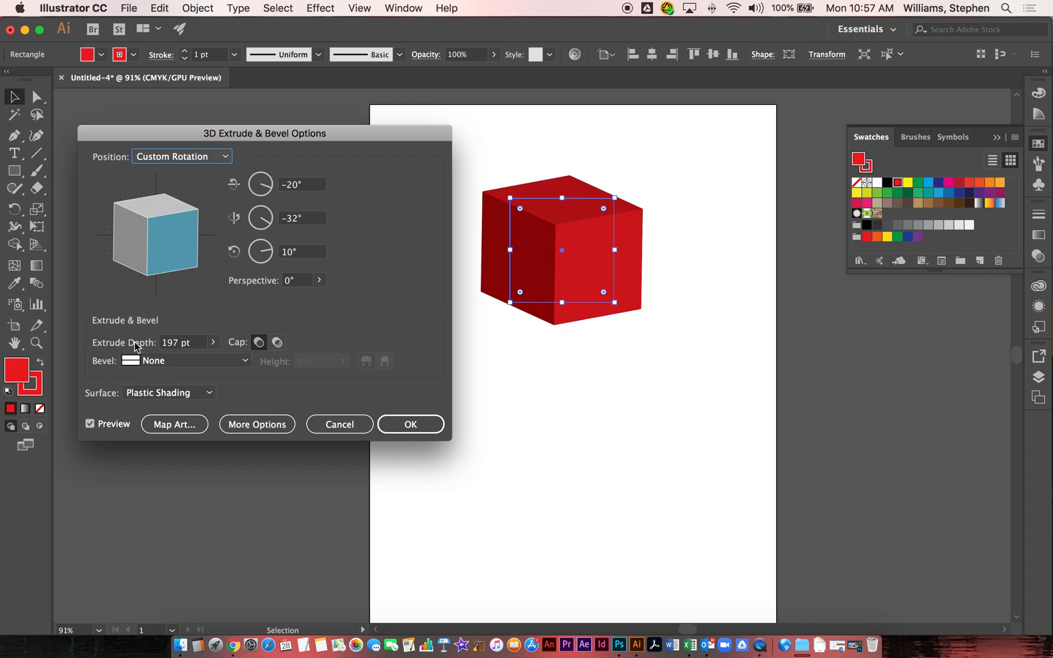
Step: Apply the extrusion, move the cube toward the artboard's upper left, and deselect it
{"action": "left_click", "coordinate": [417, 425]}
{"action": "left_click", "coordinate": [415, 423]}
{"action": "left_click_drag", "start_coordinate": [564, 287], "coordinate": [494, 256]}
{"action": "left_click", "coordinate": [585, 430]}
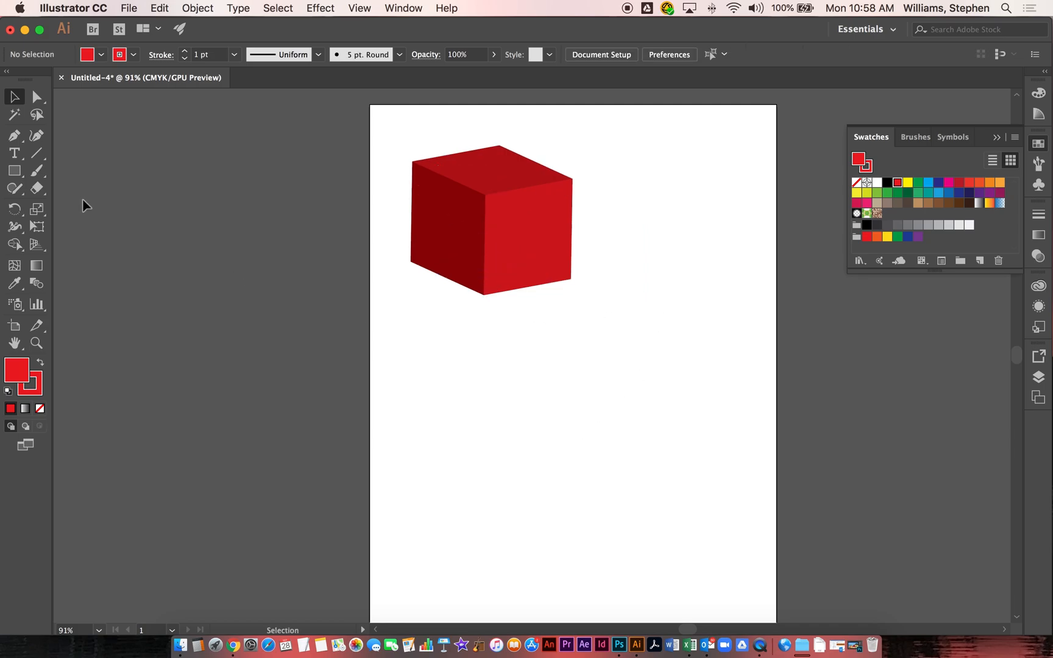
Step: Draw a red circle with the Ellipse tool below and right of the cube
{"action": "left_click", "coordinate": [25, 176]}
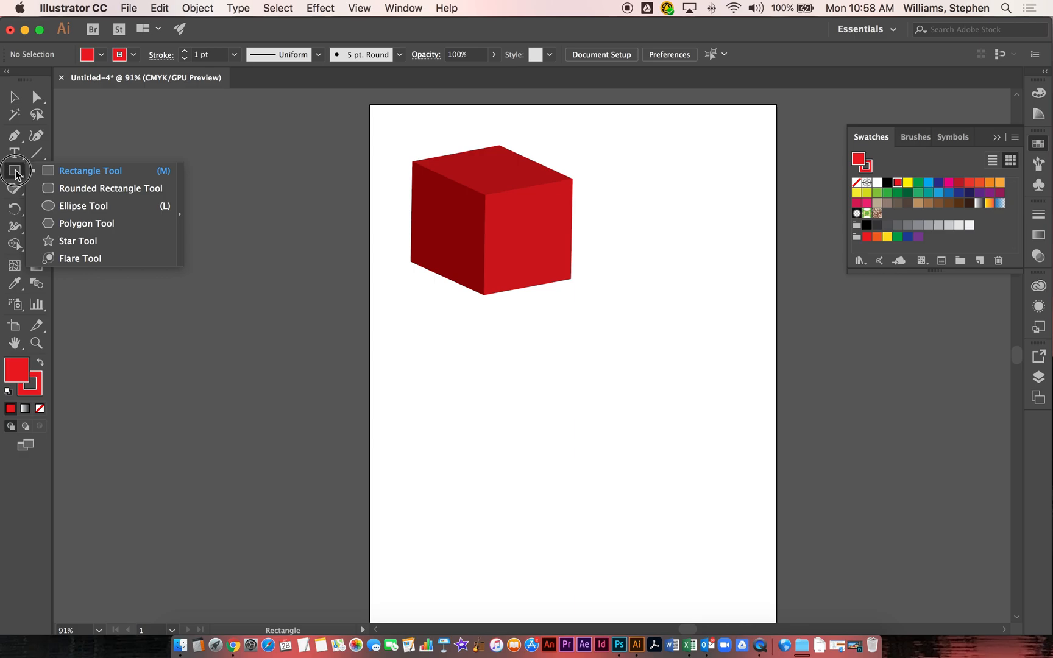
{"action": "left_click", "coordinate": [67, 206]}
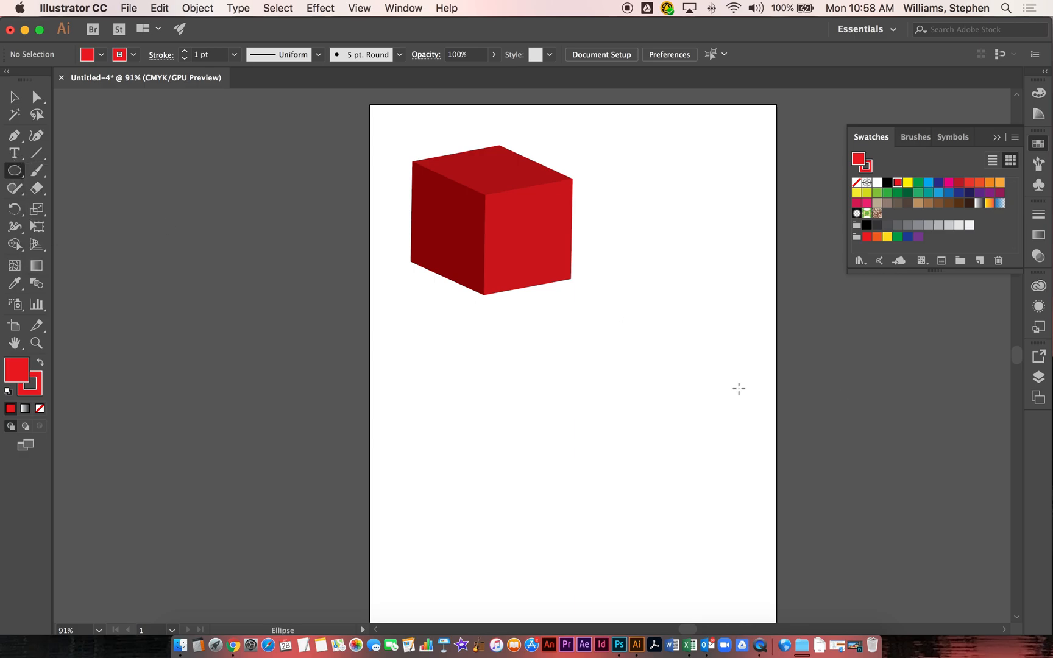
{"action": "left_click_drag", "start_coordinate": [598, 317], "coordinate": [702, 448]}
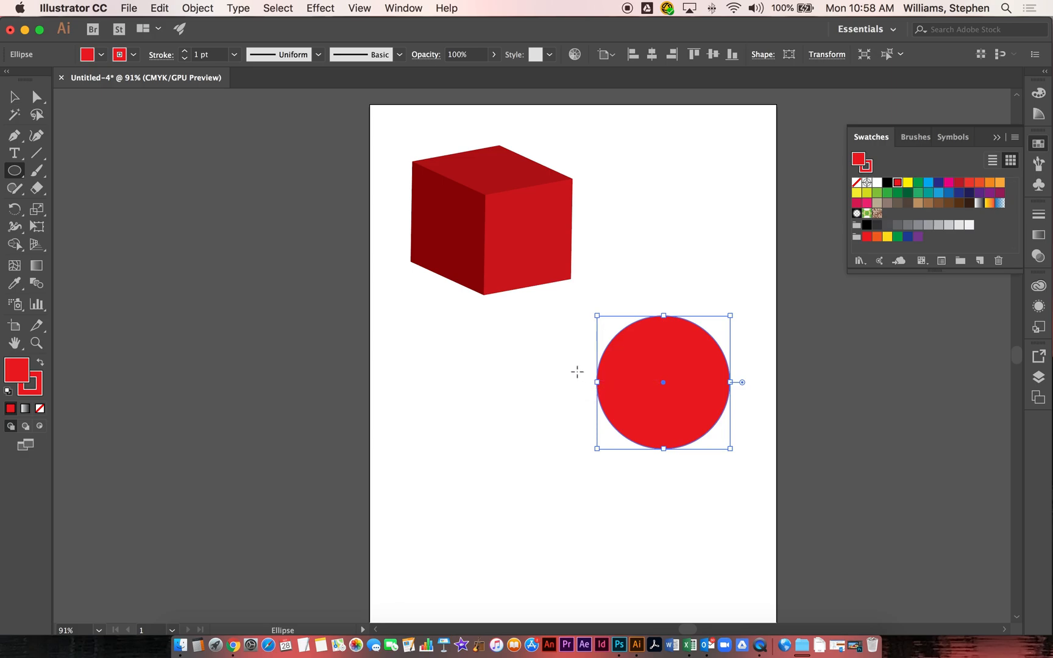
{"action": "left_click", "coordinate": [208, 12]}
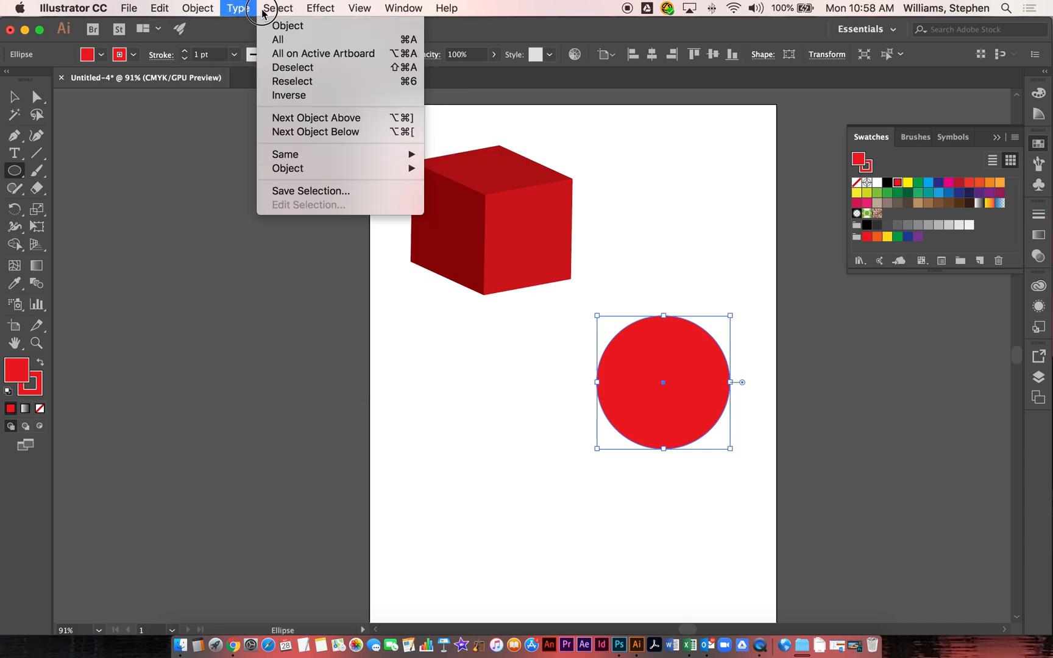
{"action": "mouse_move", "coordinate": [328, 7]}
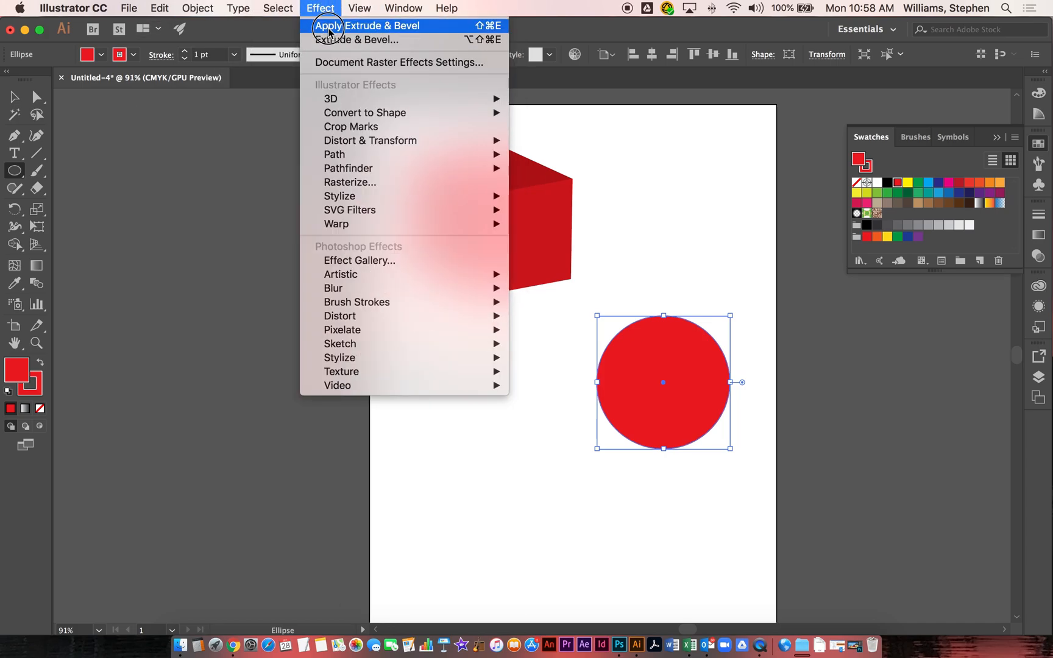
{"action": "left_click", "coordinate": [328, 31]}
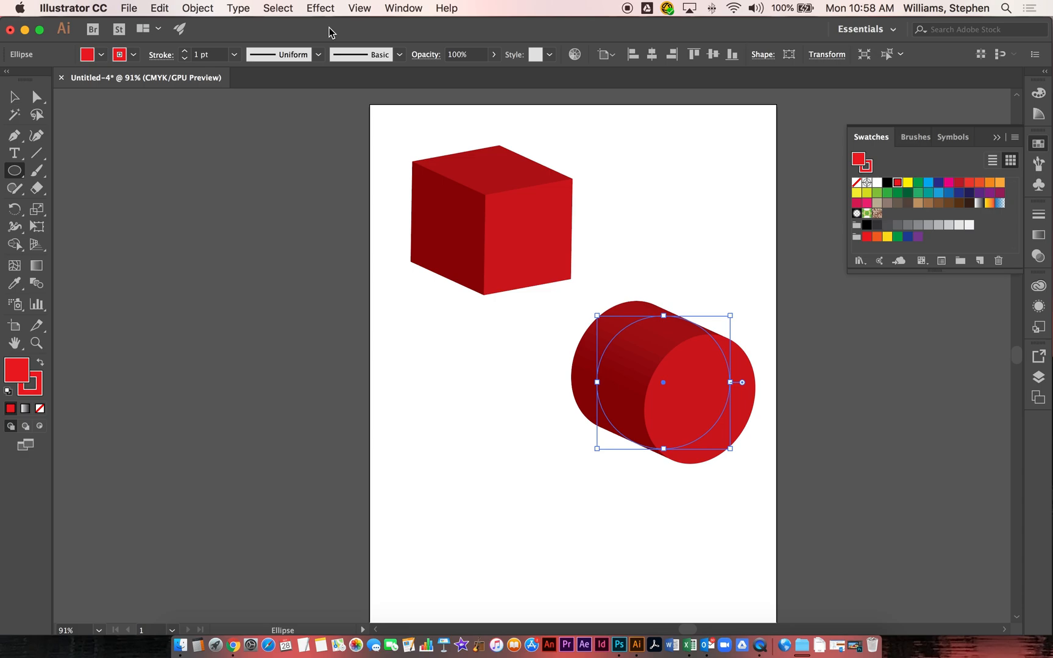
{"action": "key", "text": "super+z"}
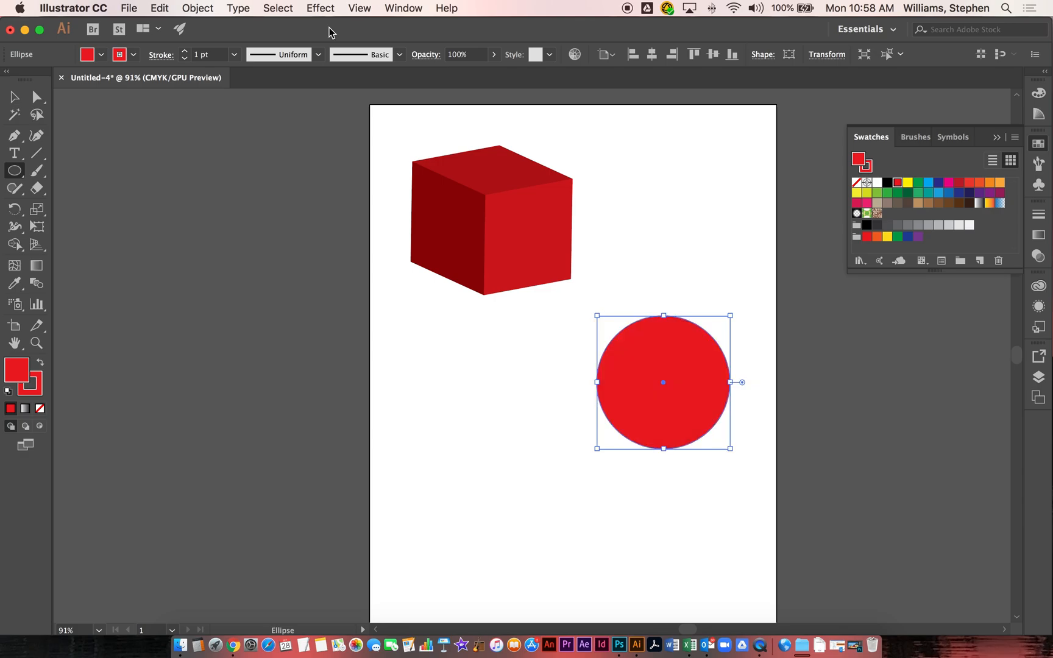
Step: Set the circle's fill and stroke to CMYK Yellow
{"action": "left_click", "coordinate": [909, 184]}
{"action": "key", "text": "x"}
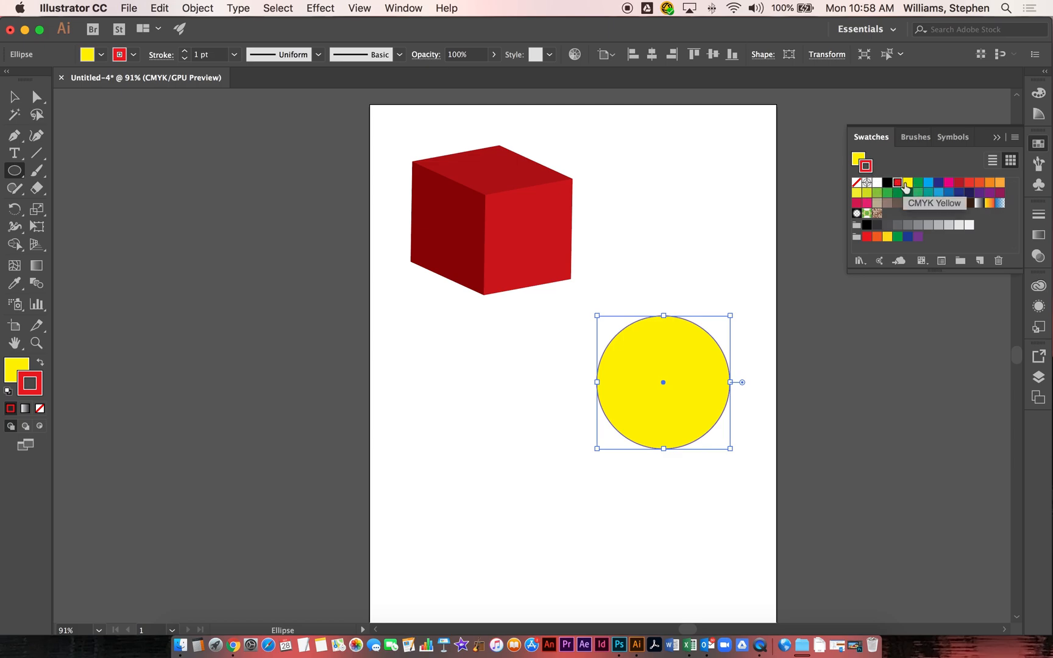
{"action": "left_click", "coordinate": [906, 184]}
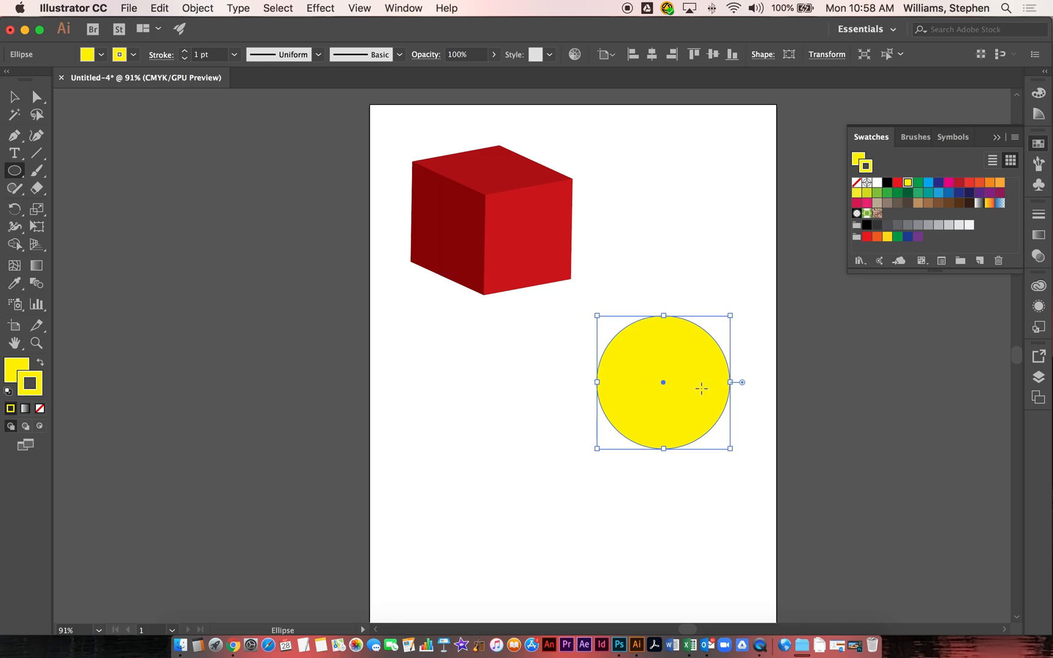
Step: Preview a 3D Revolve on the full yellow circle and cancel it
{"action": "left_click", "coordinate": [320, 9]}
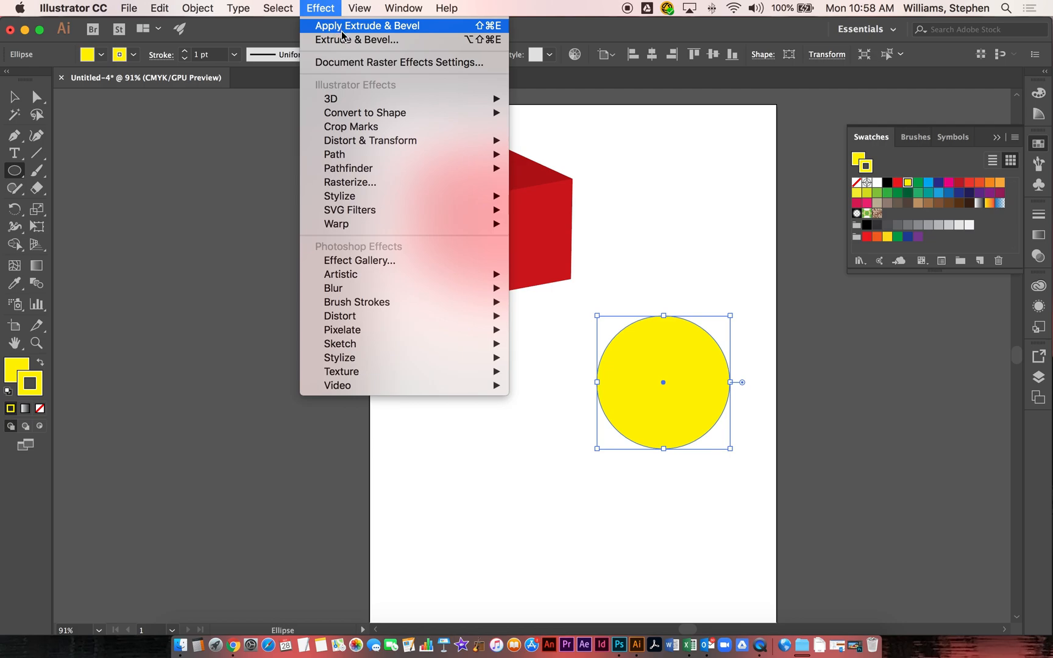
{"action": "mouse_move", "coordinate": [352, 105]}
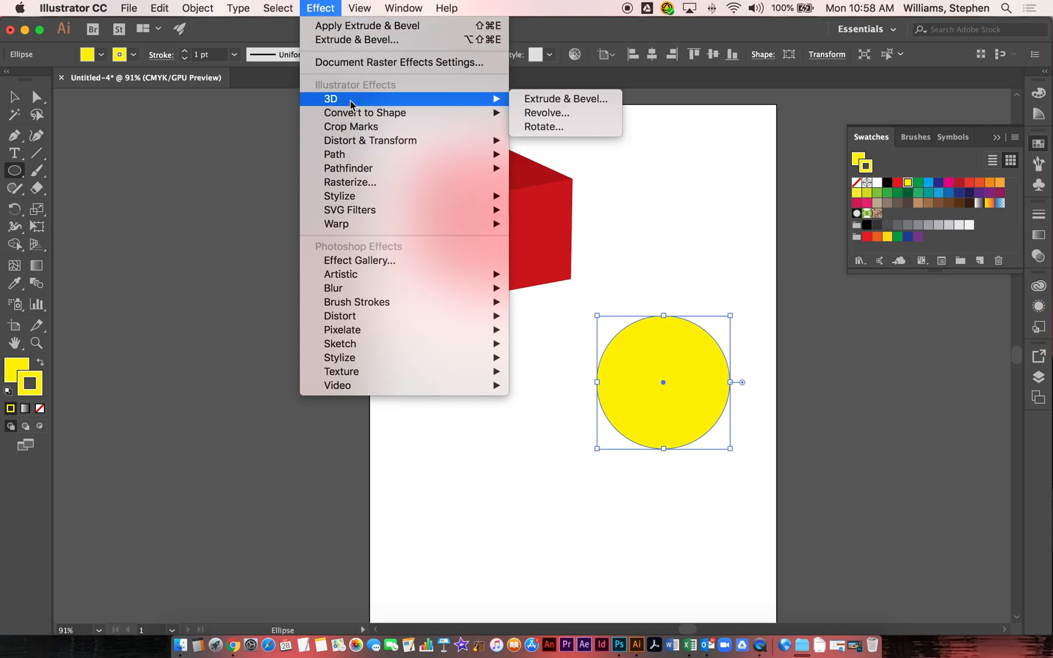
{"action": "left_click", "coordinate": [554, 117]}
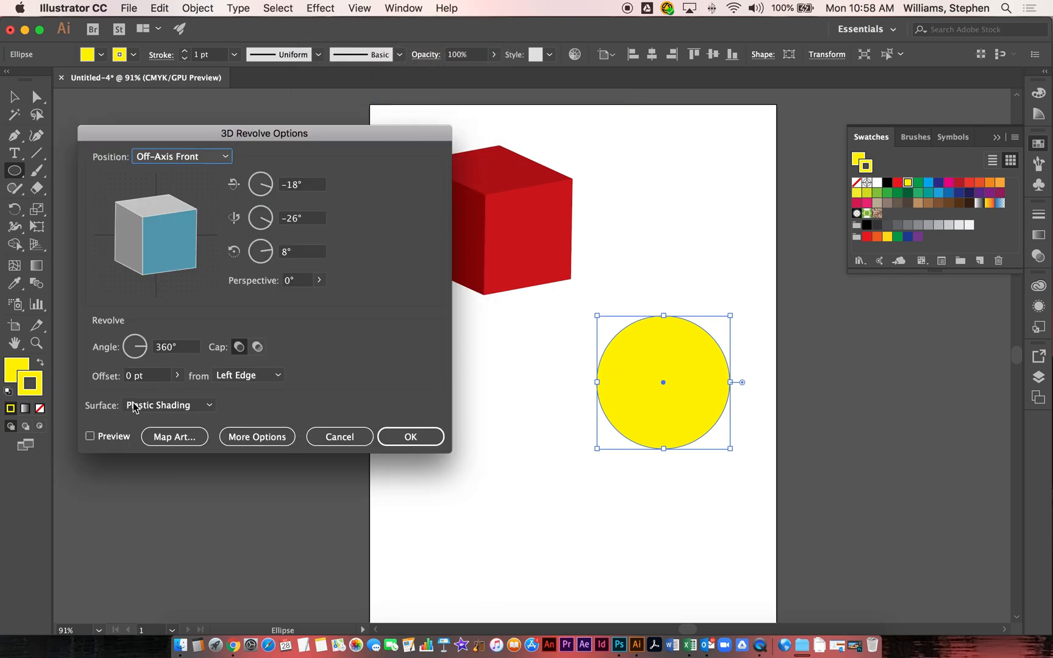
{"action": "left_click", "coordinate": [91, 436]}
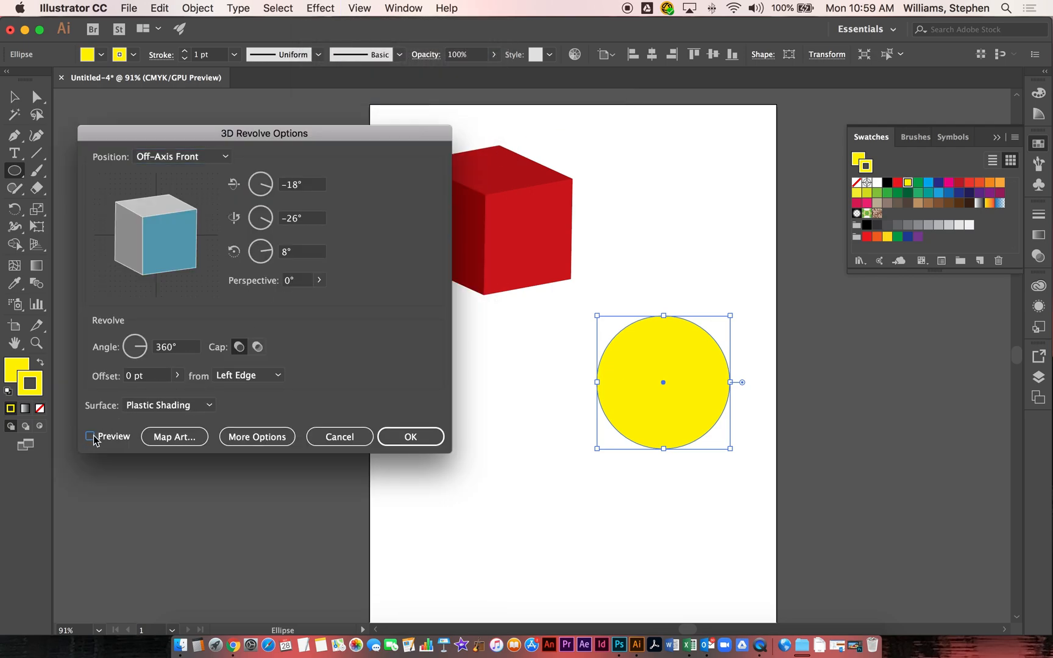
{"action": "left_click", "coordinate": [91, 439]}
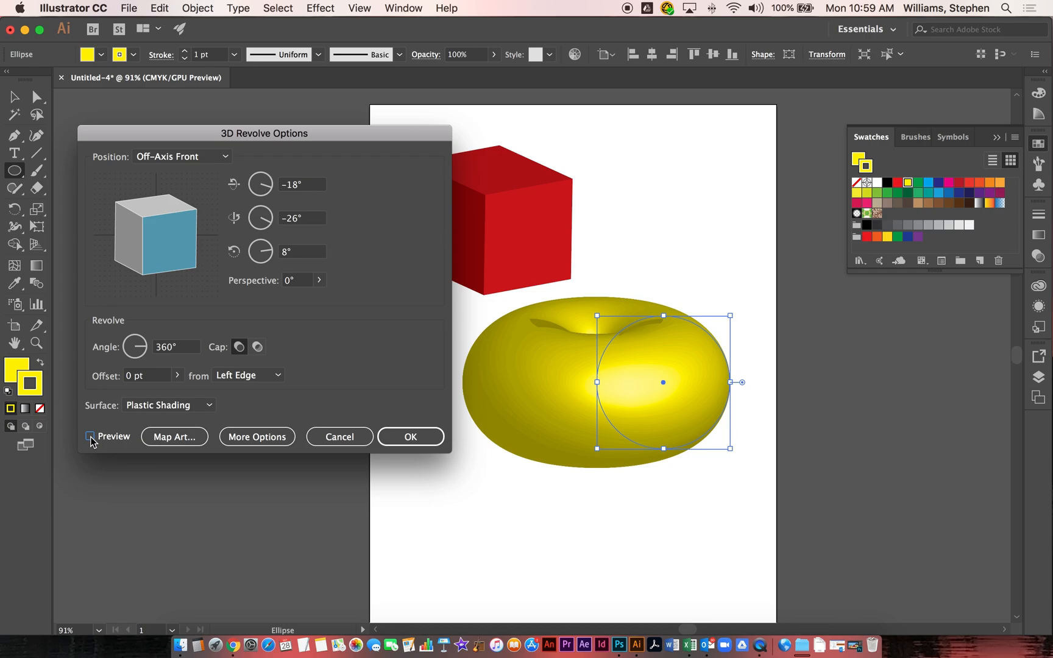
{"action": "left_click", "coordinate": [348, 435]}
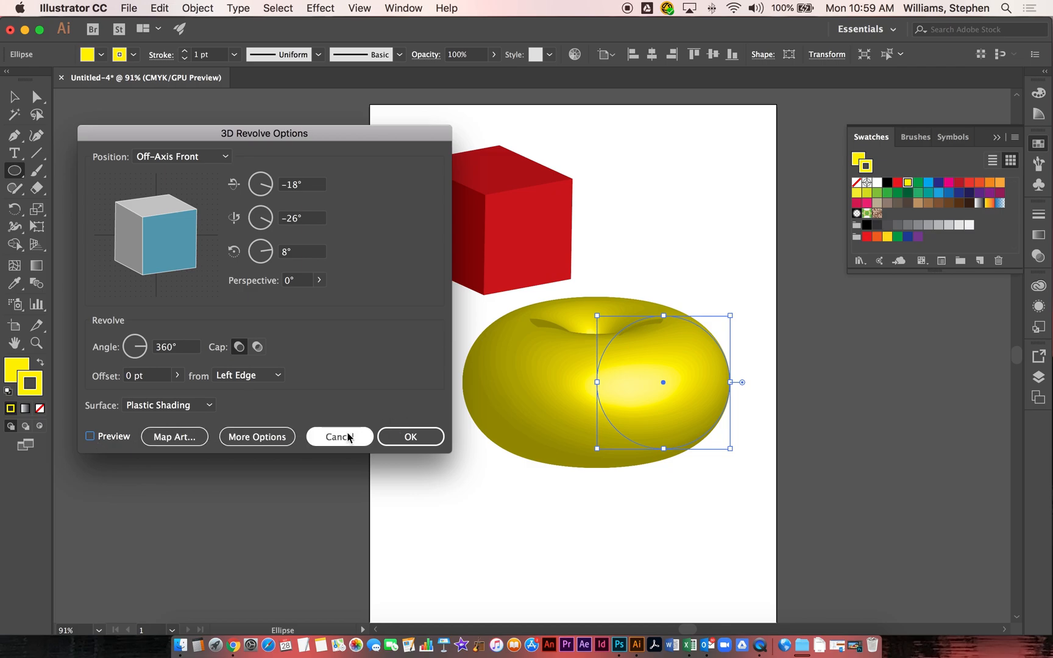
Step: Delete the circle's left anchor point with Direct Selection to leave a right-facing semicircle
{"action": "left_click", "coordinate": [35, 100]}
{"action": "left_click", "coordinate": [15, 97]}
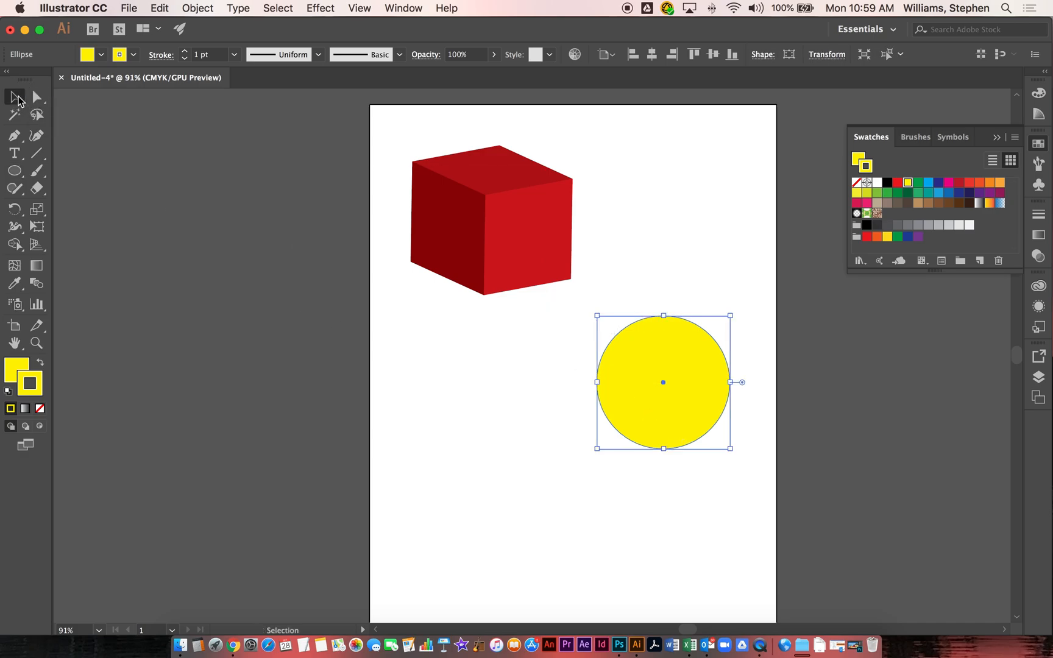
{"action": "left_click", "coordinate": [35, 100]}
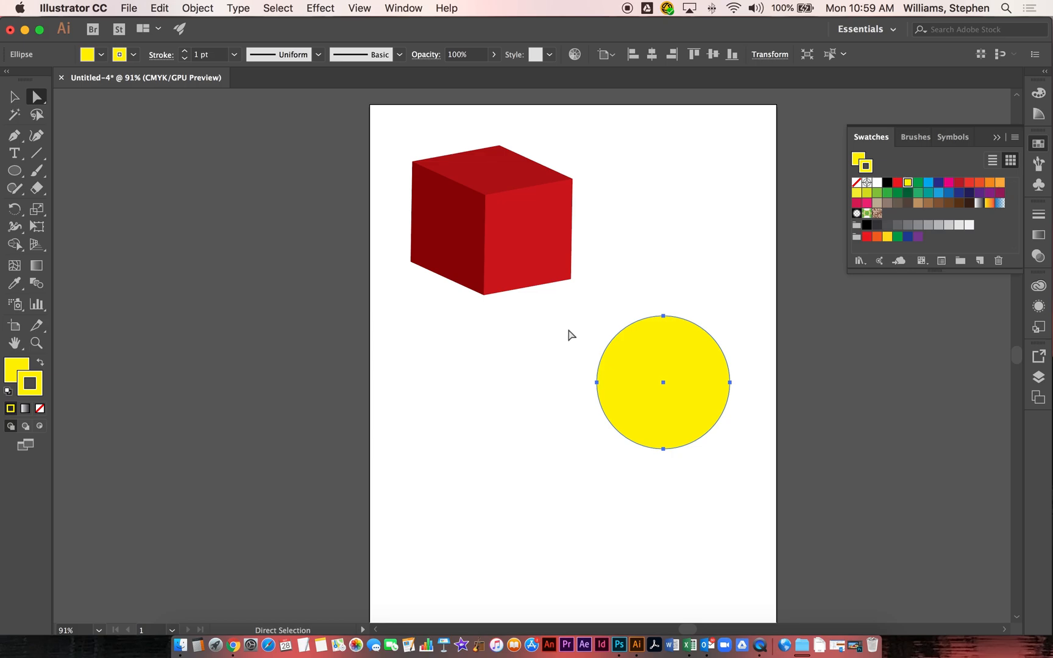
{"action": "left_click_drag", "start_coordinate": [569, 331], "coordinate": [597, 384]}
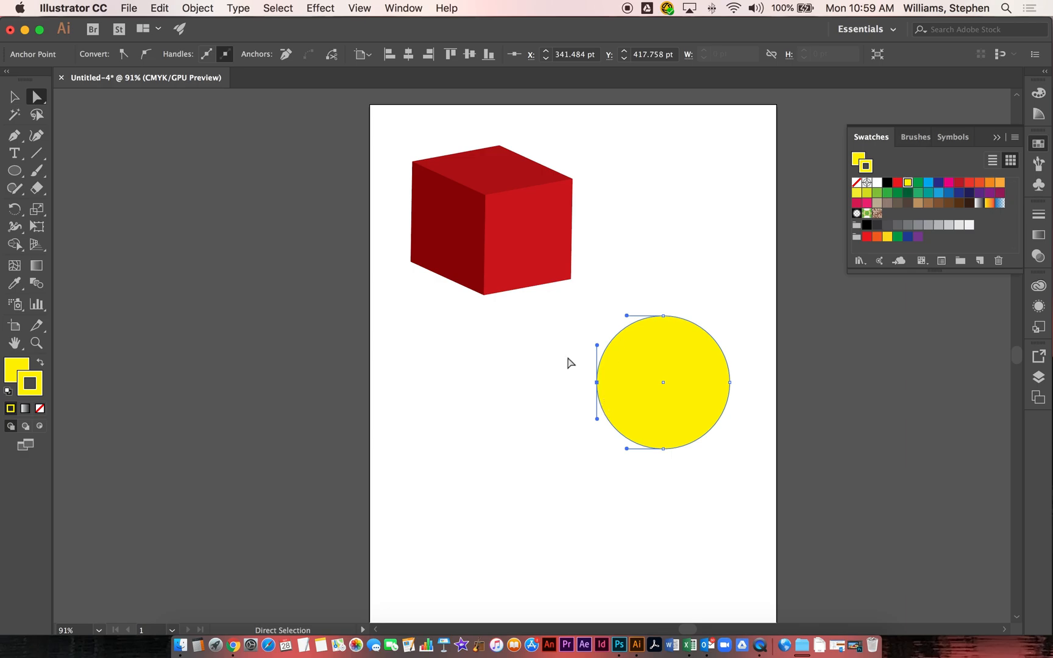
{"action": "key", "text": "Delete"}
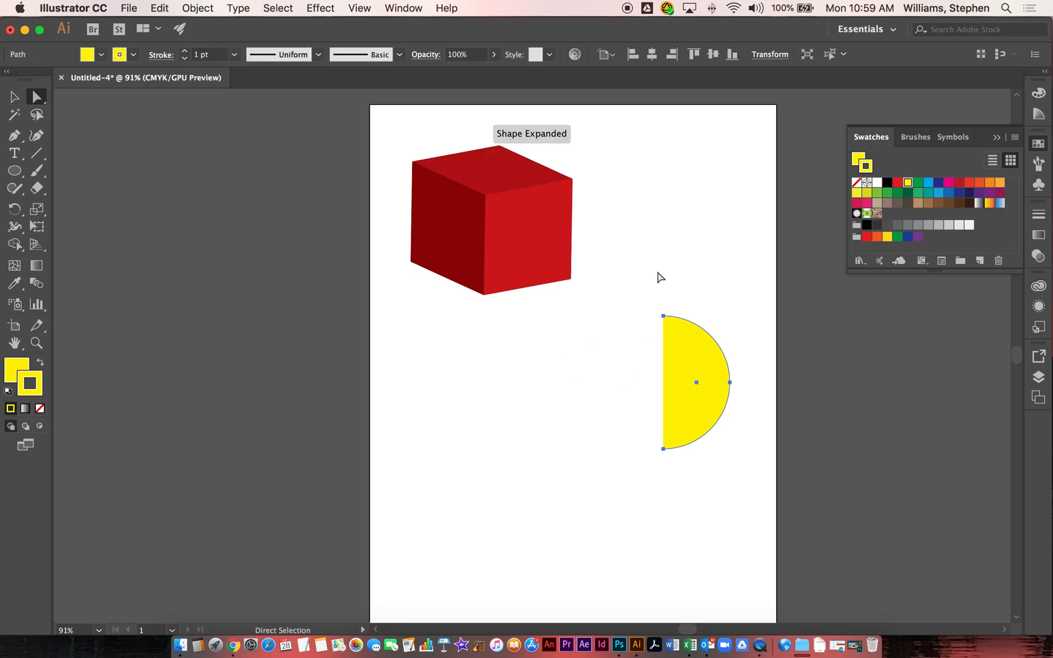
{"action": "left_click", "coordinate": [662, 247]}
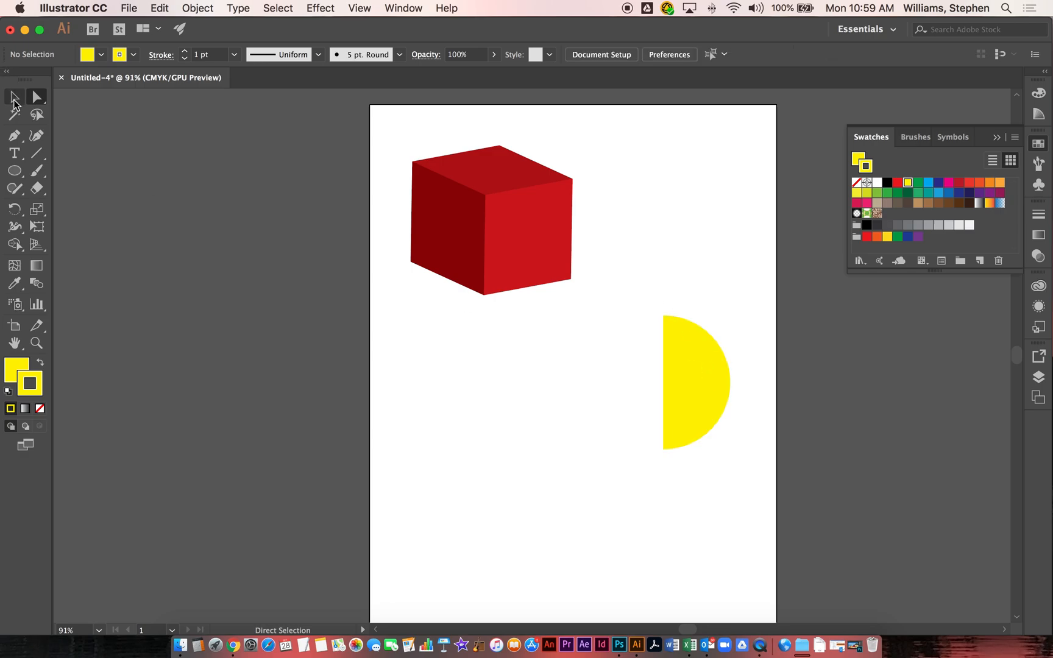
Step: Revolve the yellow semicircle into a sphere with 3D Revolve, move it slightly up, and deselect
{"action": "left_click", "coordinate": [14, 99]}
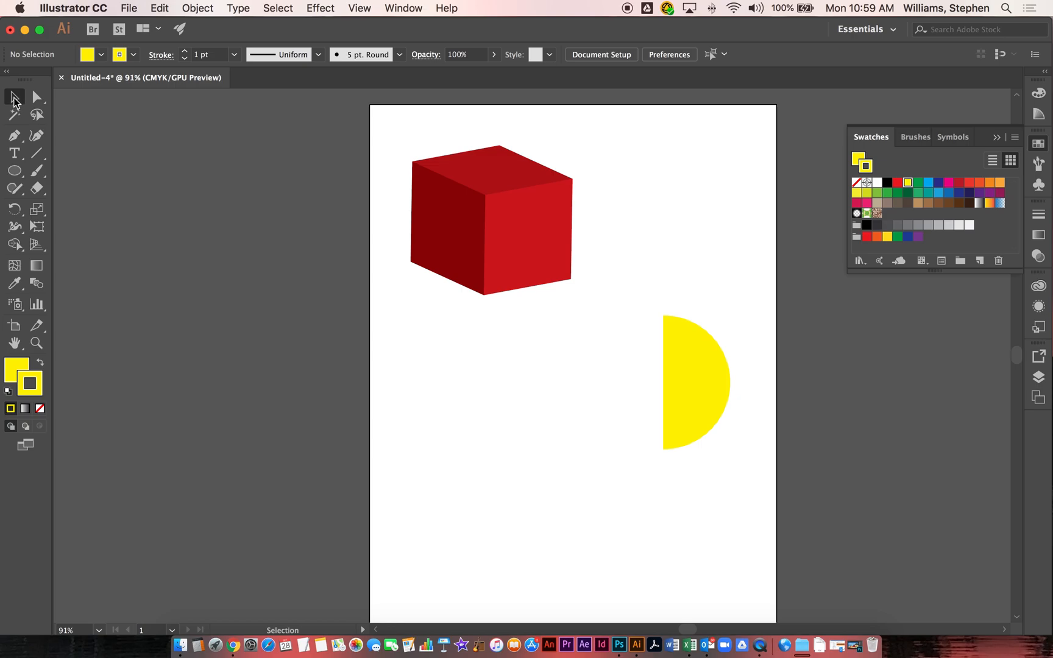
{"action": "left_click", "coordinate": [682, 363]}
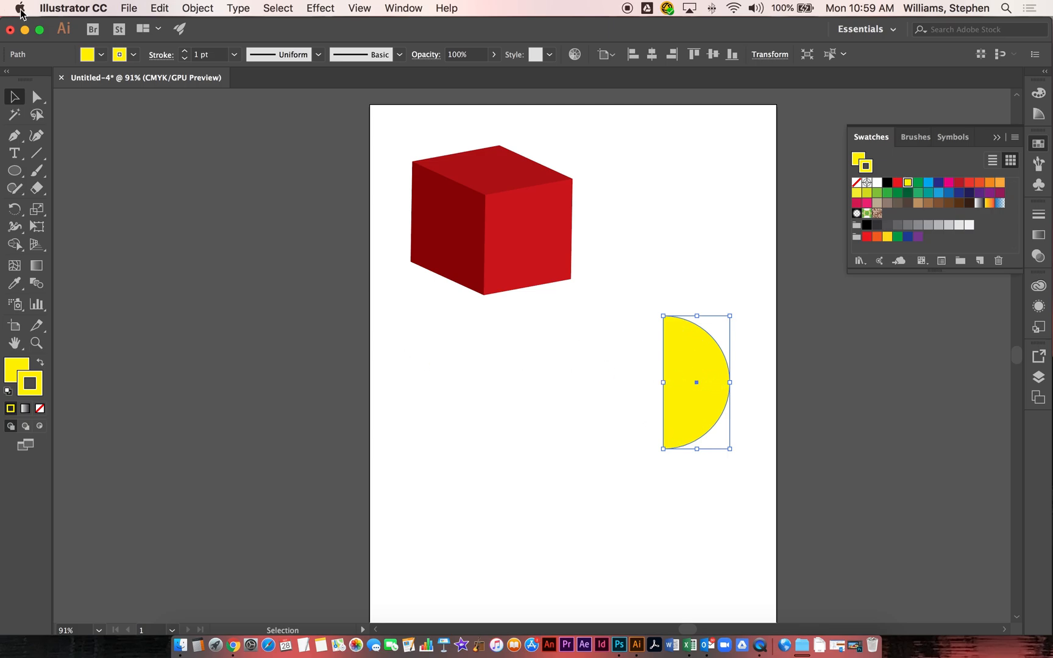
{"action": "left_click", "coordinate": [326, 9]}
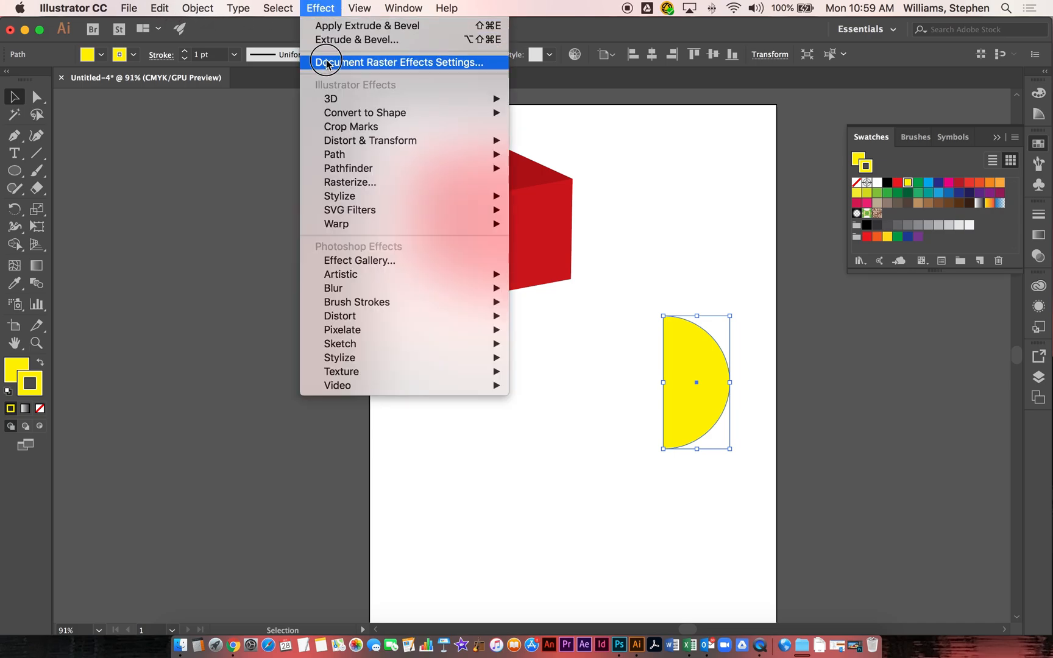
{"action": "mouse_move", "coordinate": [335, 97]}
{"action": "left_click", "coordinate": [556, 115]}
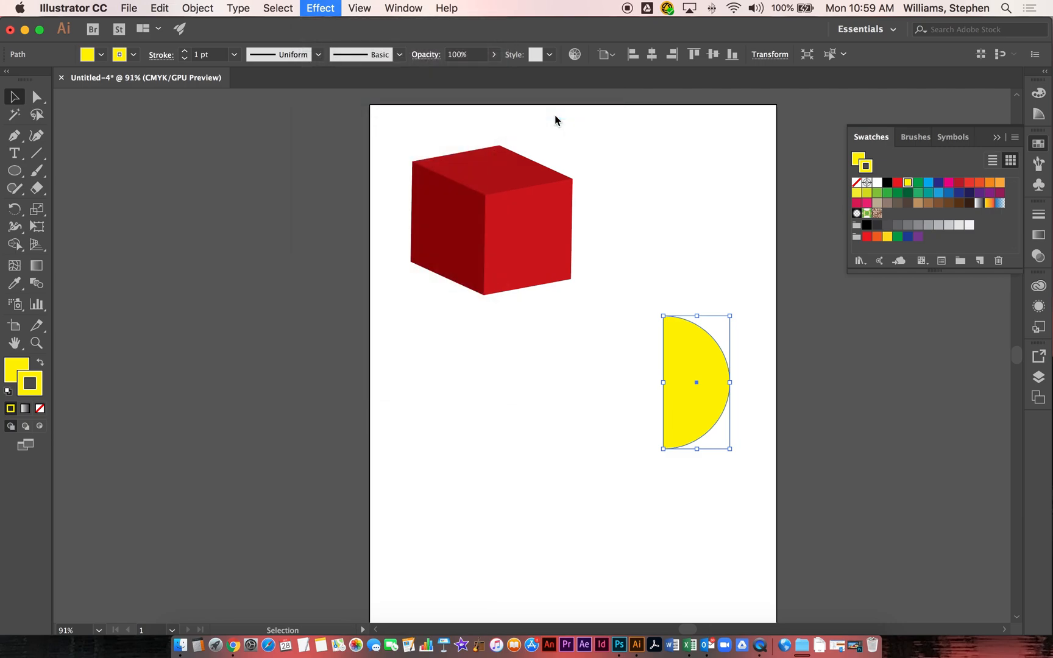
{"action": "left_click", "coordinate": [90, 437]}
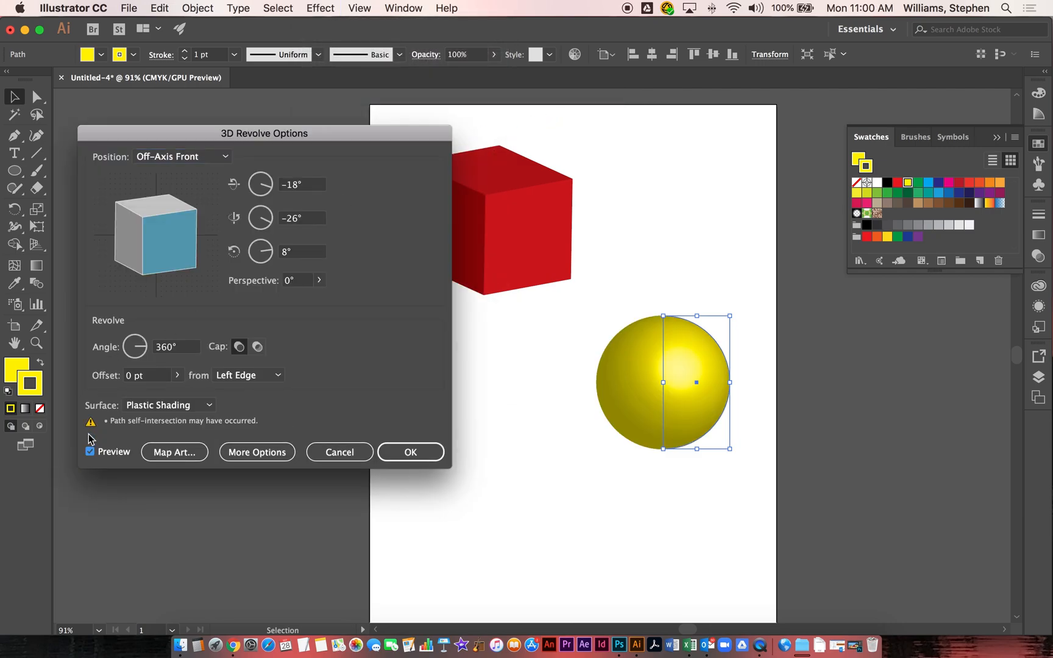
{"action": "left_click", "coordinate": [408, 457]}
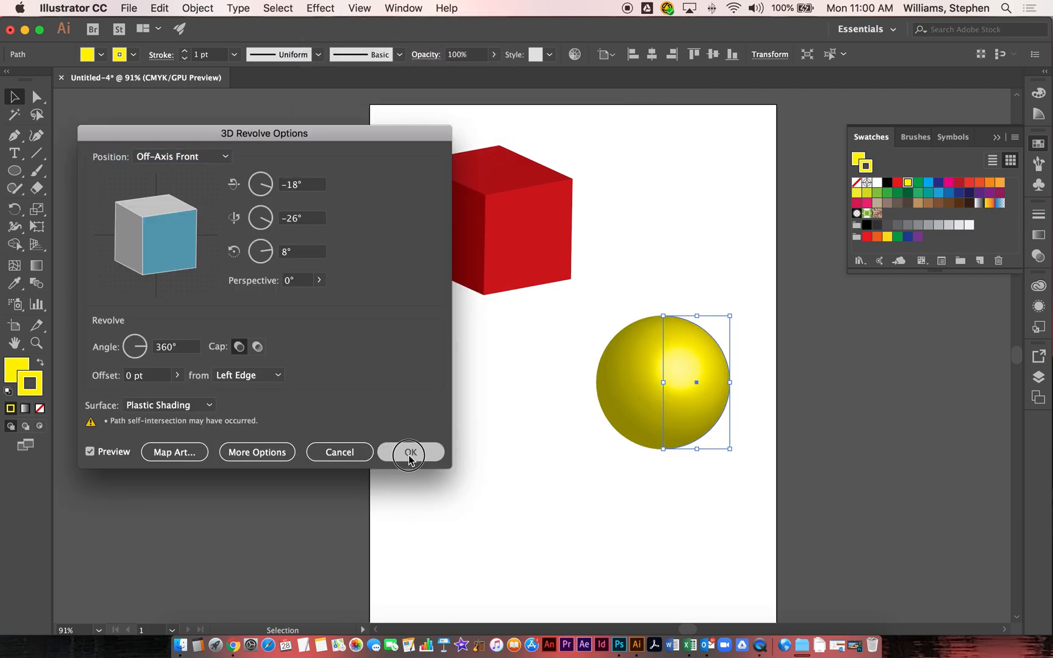
{"action": "left_click_drag", "start_coordinate": [621, 384], "coordinate": [621, 351]}
{"action": "left_click", "coordinate": [543, 464]}
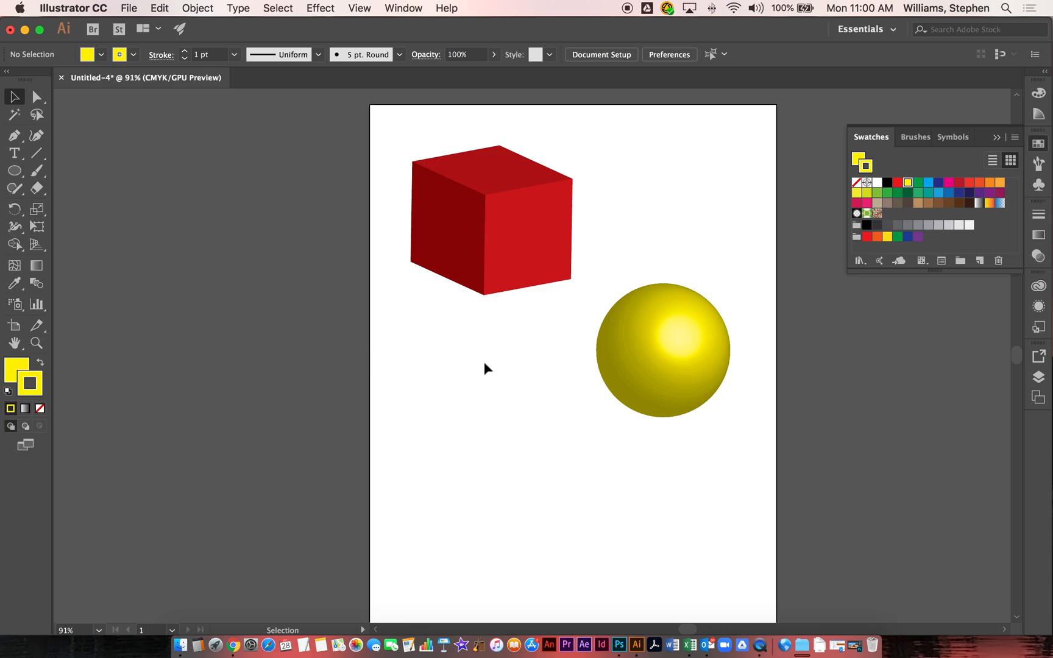
Step: Set both the fill and stroke colors to green
{"action": "left_click", "coordinate": [857, 161]}
{"action": "left_click", "coordinate": [919, 183]}
{"action": "left_click", "coordinate": [868, 166]}
{"action": "left_click", "coordinate": [917, 183]}
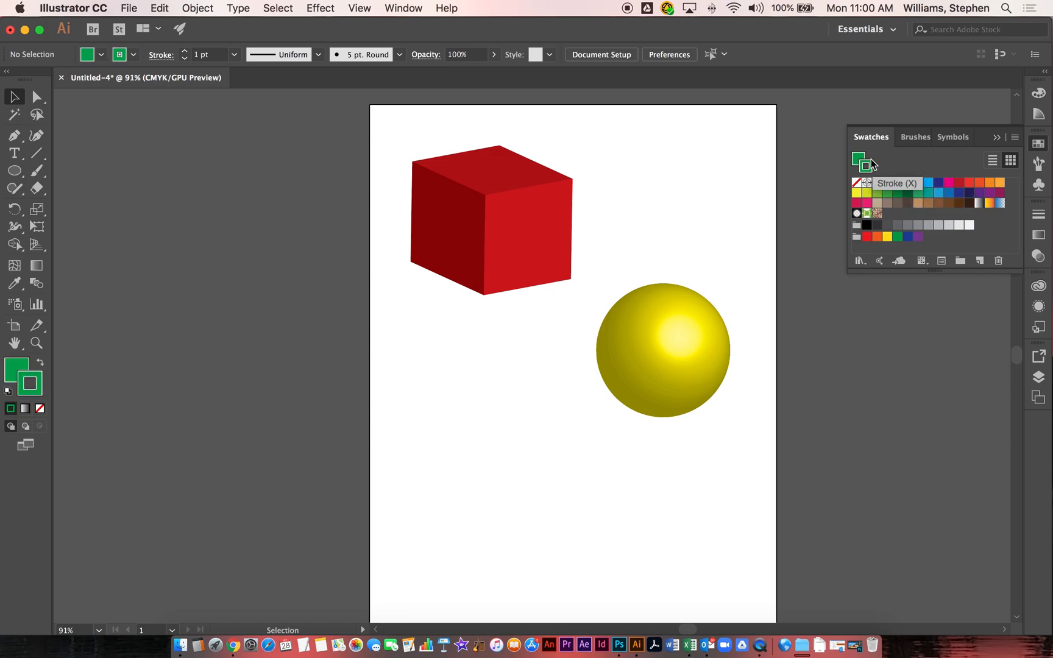
Step: Draw a green circle with the Ellipse tool below the cube, left of the sphere
{"action": "left_click", "coordinate": [15, 171]}
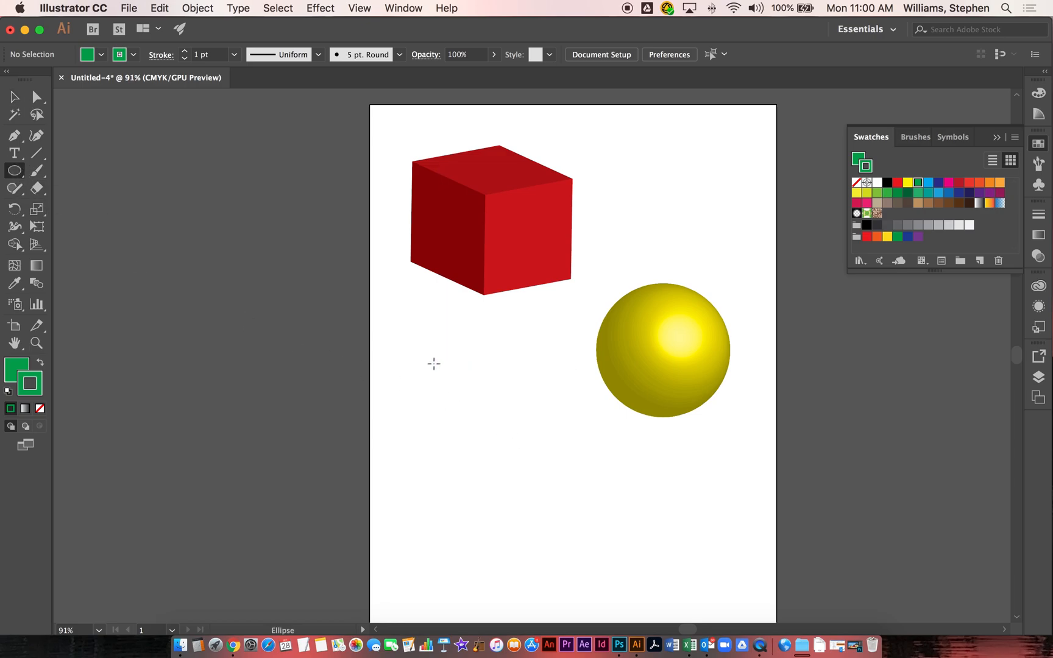
{"action": "left_click_drag", "start_coordinate": [427, 368], "coordinate": [570, 416]}
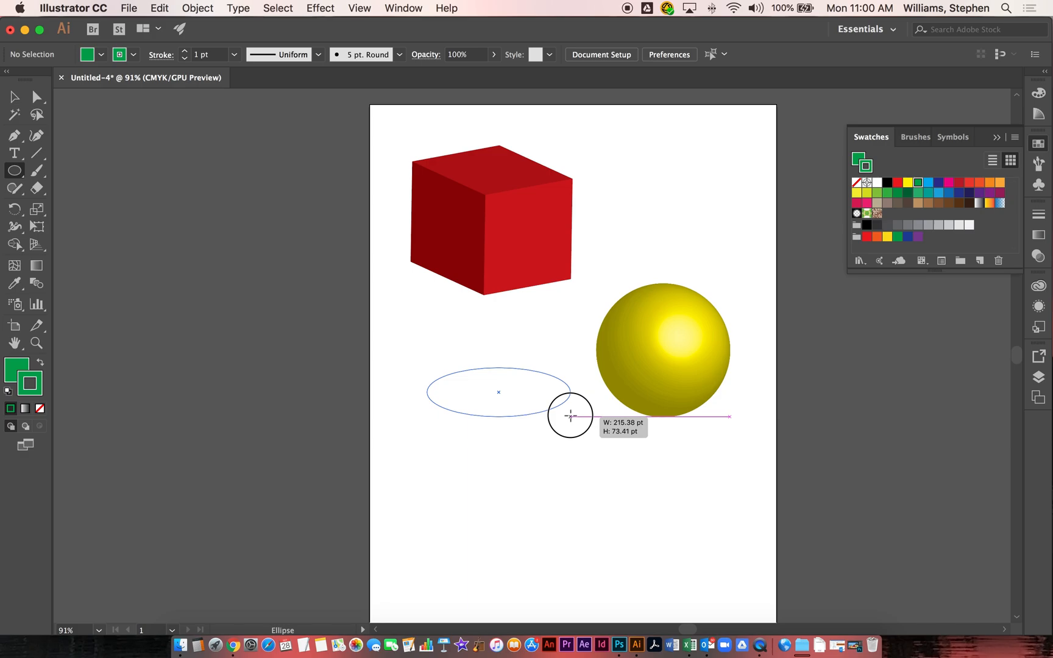
{"action": "left_click_drag", "start_coordinate": [570, 417], "coordinate": [571, 416]}
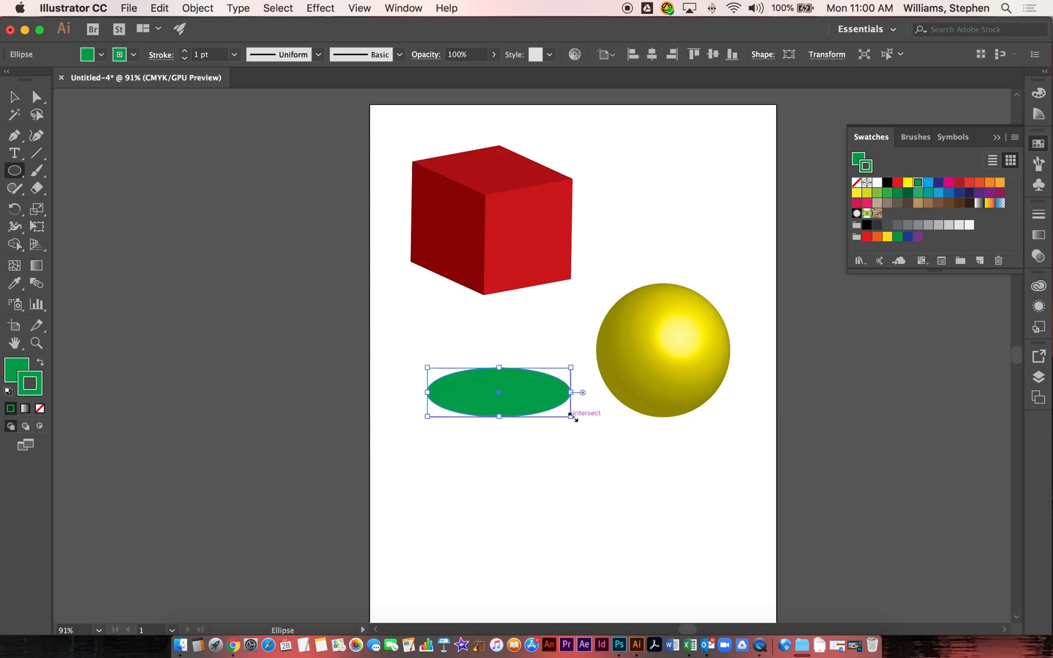
{"action": "key", "text": "super+z"}
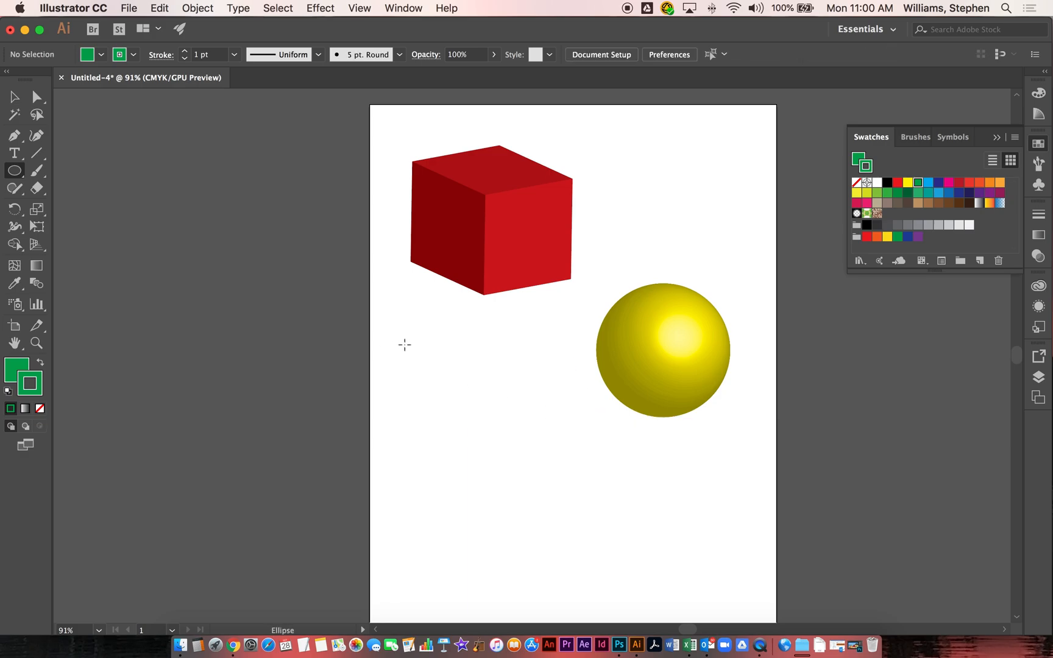
{"action": "left_click_drag", "start_coordinate": [419, 345], "coordinate": [556, 473]}
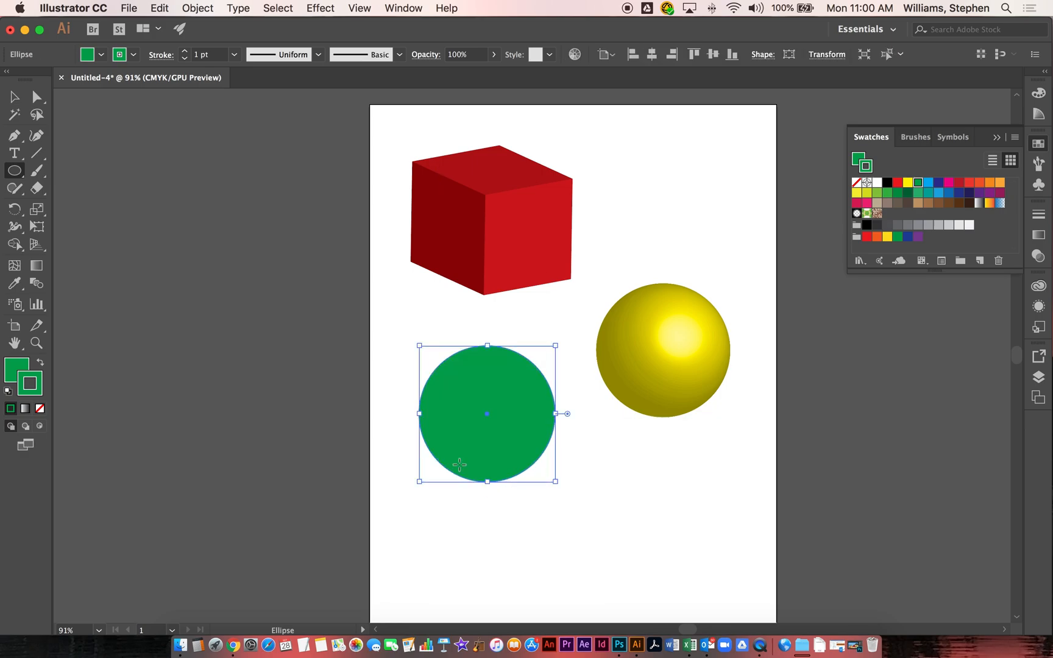
Step: Open 3D Extrude & Bevel for the green circle with preview enabled, and choose the Front position
{"action": "left_click", "coordinate": [321, 8]}
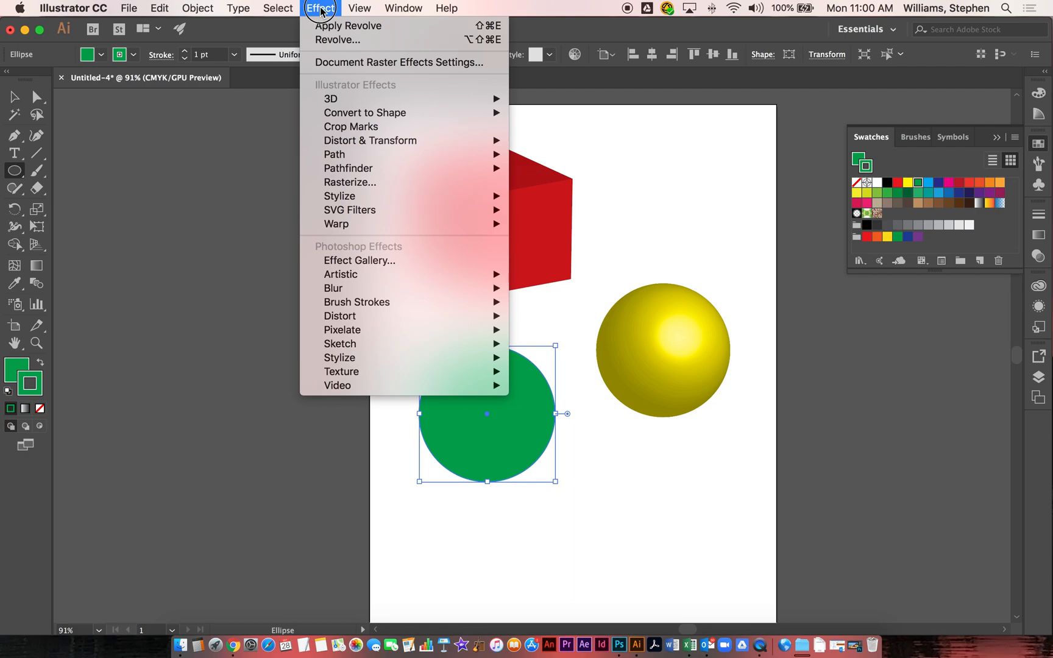
{"action": "mouse_move", "coordinate": [365, 98]}
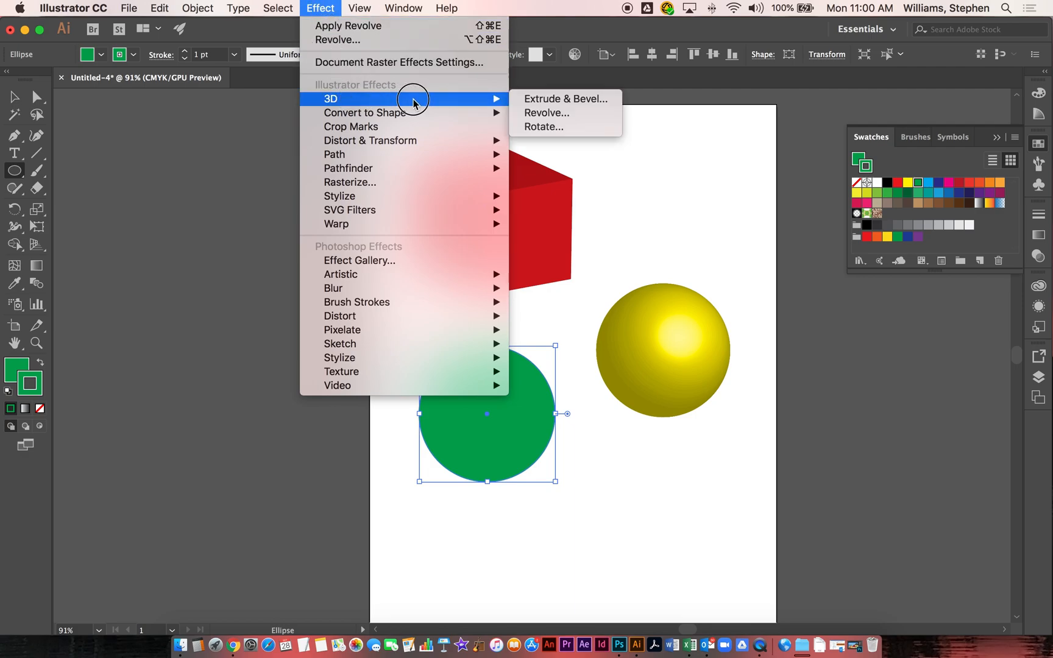
{"action": "left_click", "coordinate": [584, 99]}
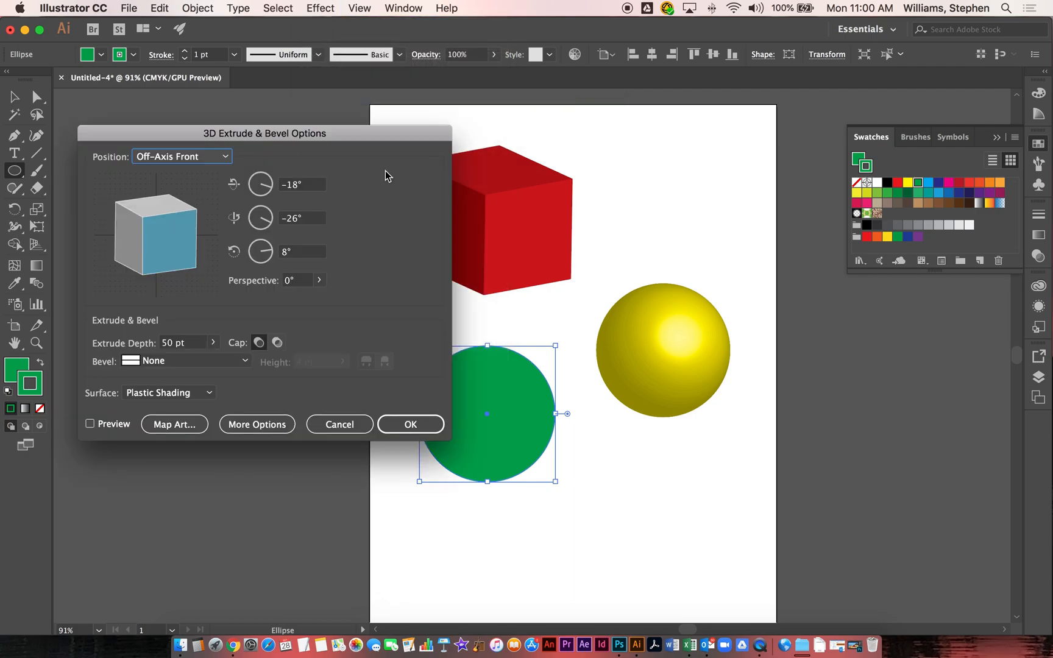
{"action": "left_click", "coordinate": [90, 424]}
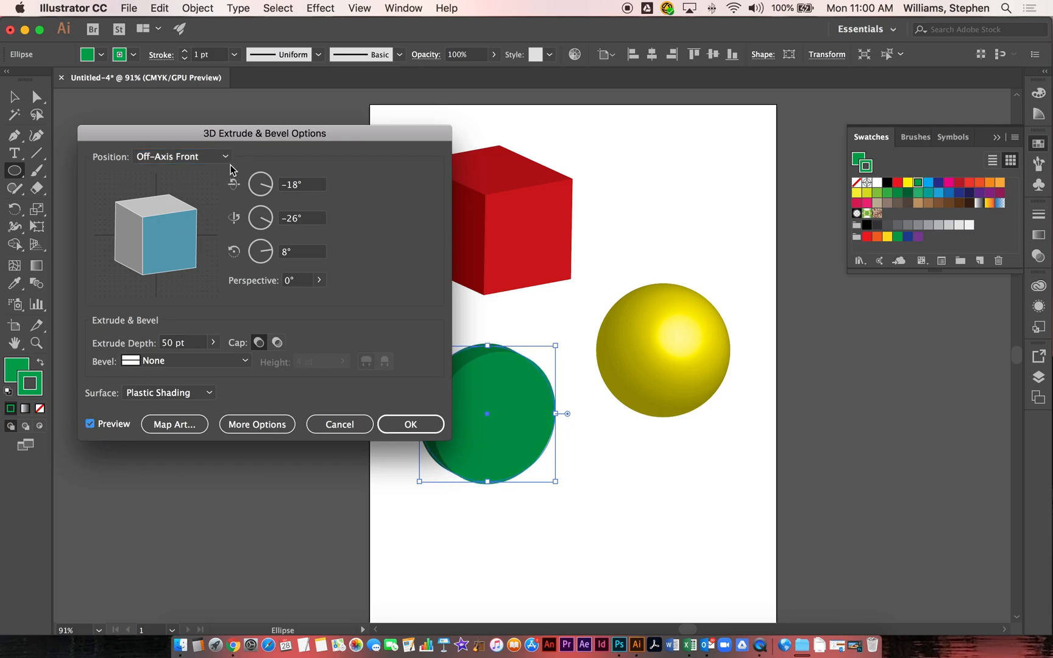
{"action": "left_click_drag", "start_coordinate": [255, 133], "coordinate": [227, 175]}
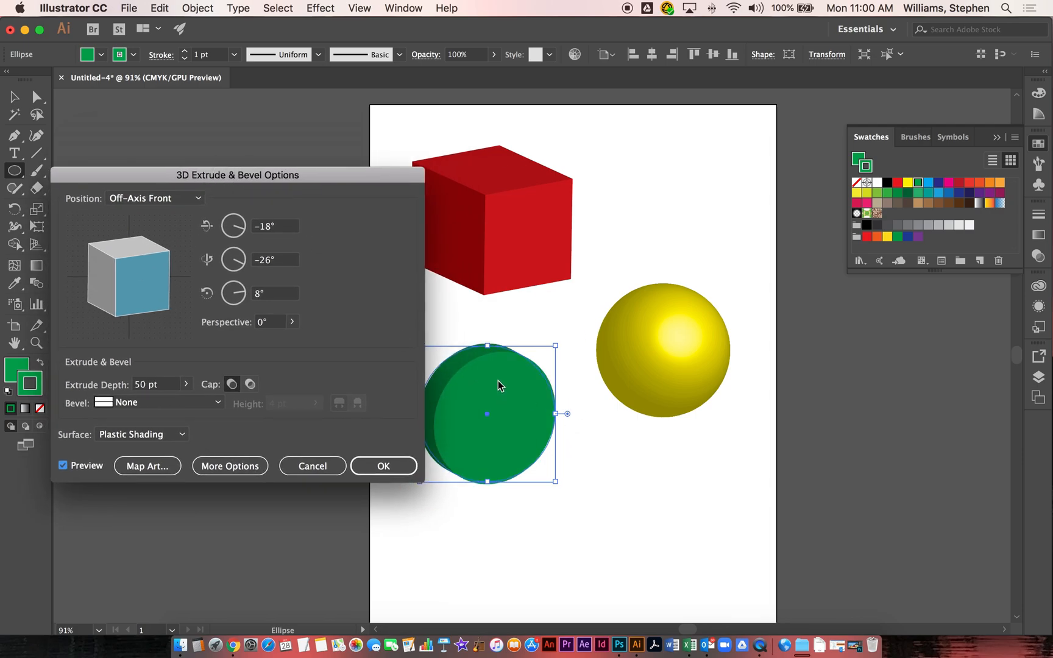
{"action": "left_click", "coordinate": [164, 200]}
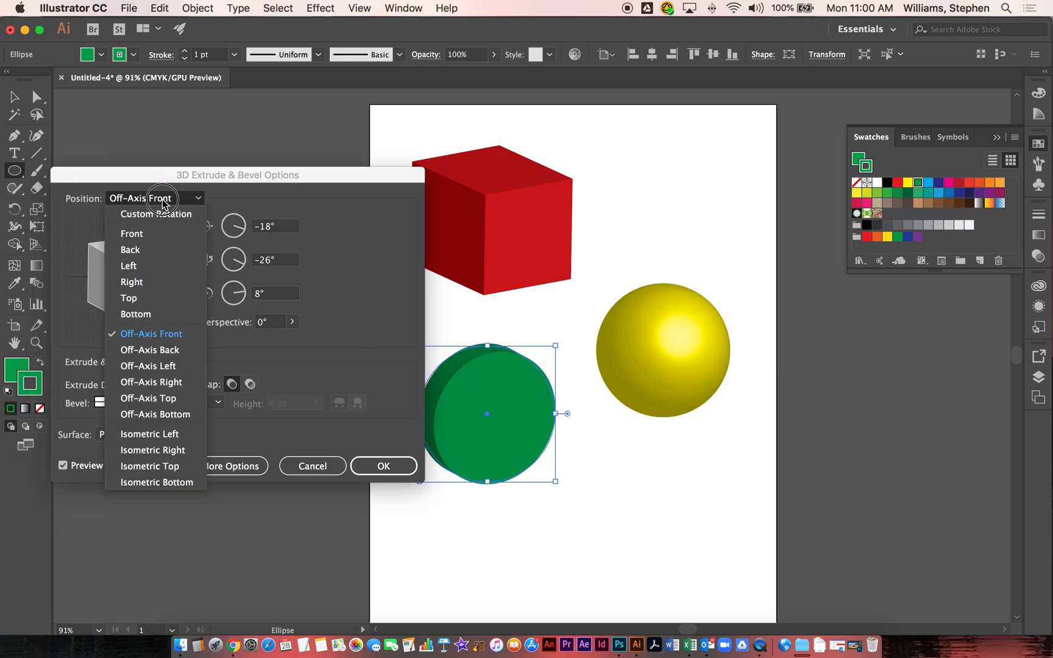
{"action": "left_click", "coordinate": [142, 237]}
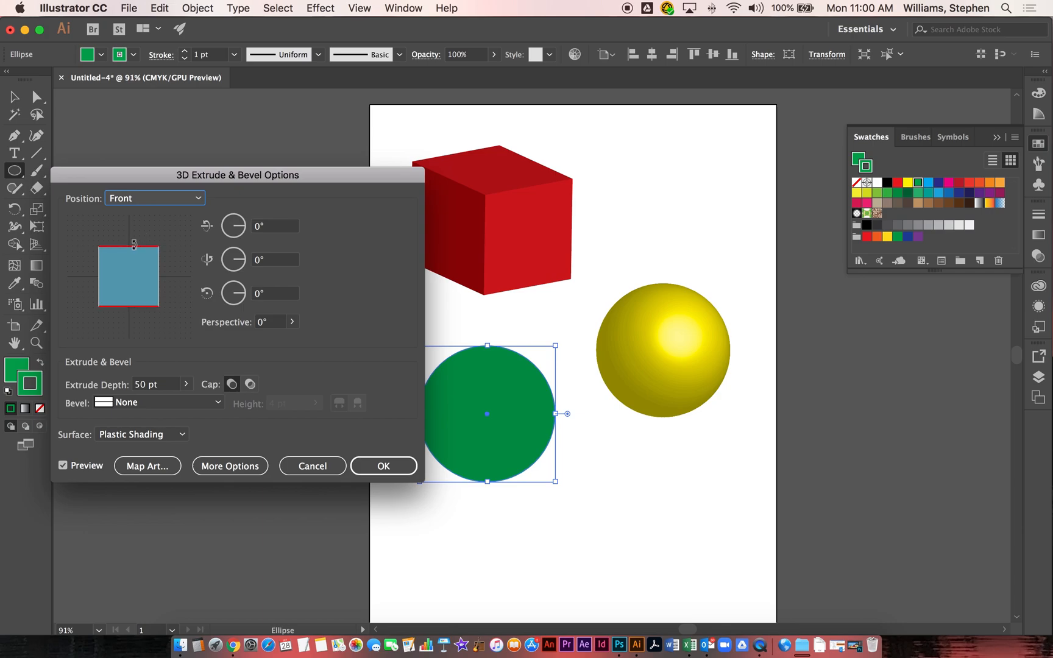
Step: Set the X-axis rotation of the extrusion to 45°
{"action": "left_click_drag", "start_coordinate": [135, 245], "coordinate": [141, 221]}
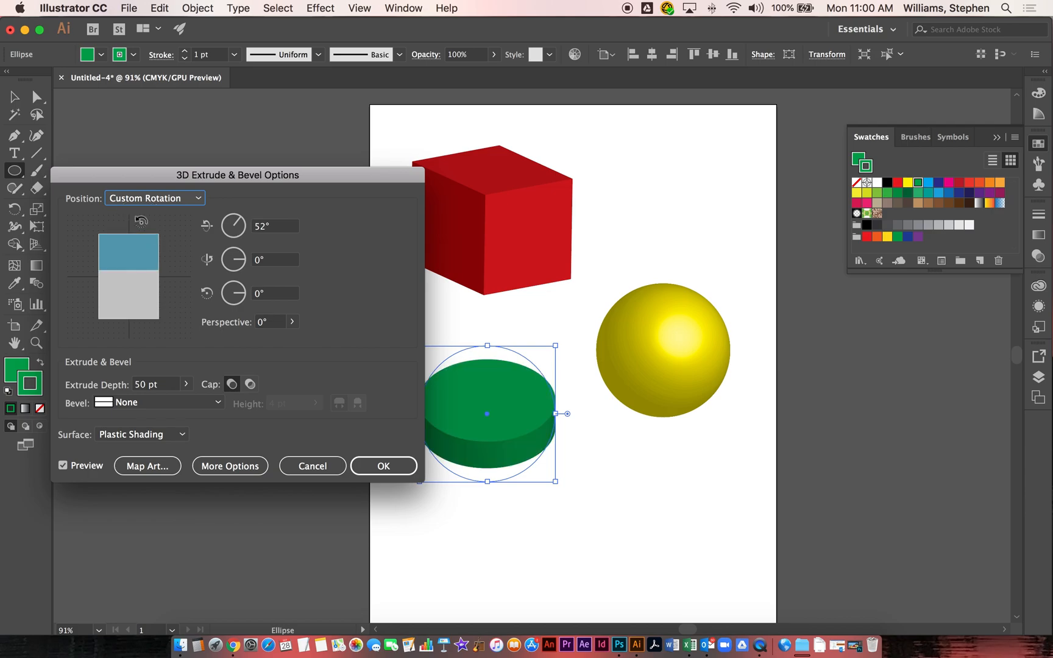
{"action": "left_click", "coordinate": [278, 230]}
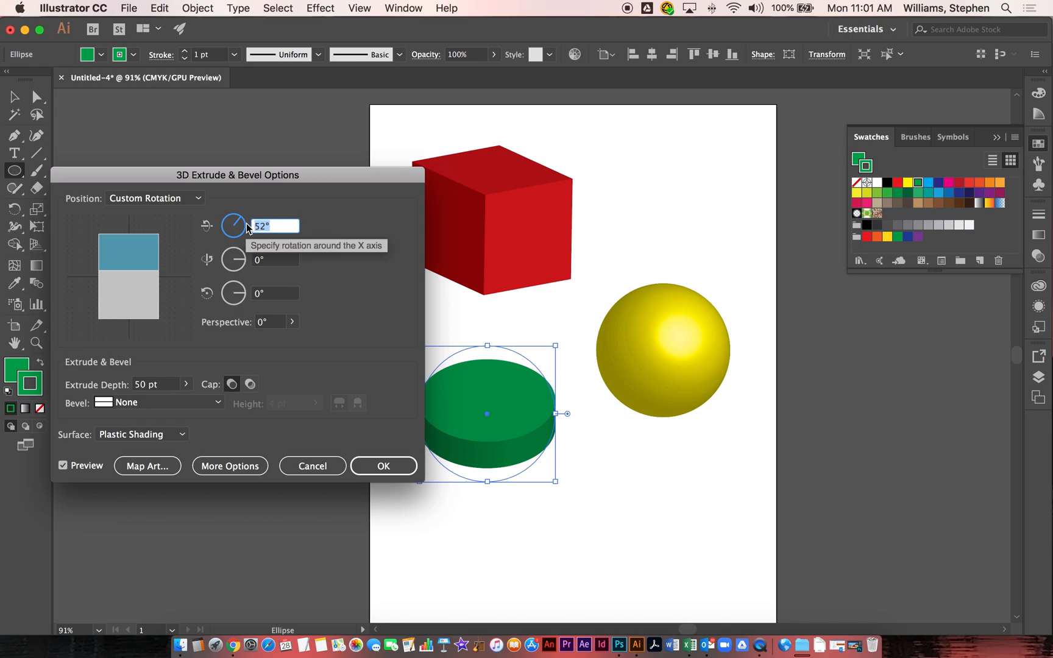
{"action": "type", "text": "90"}
{"action": "key", "text": "Tab"}
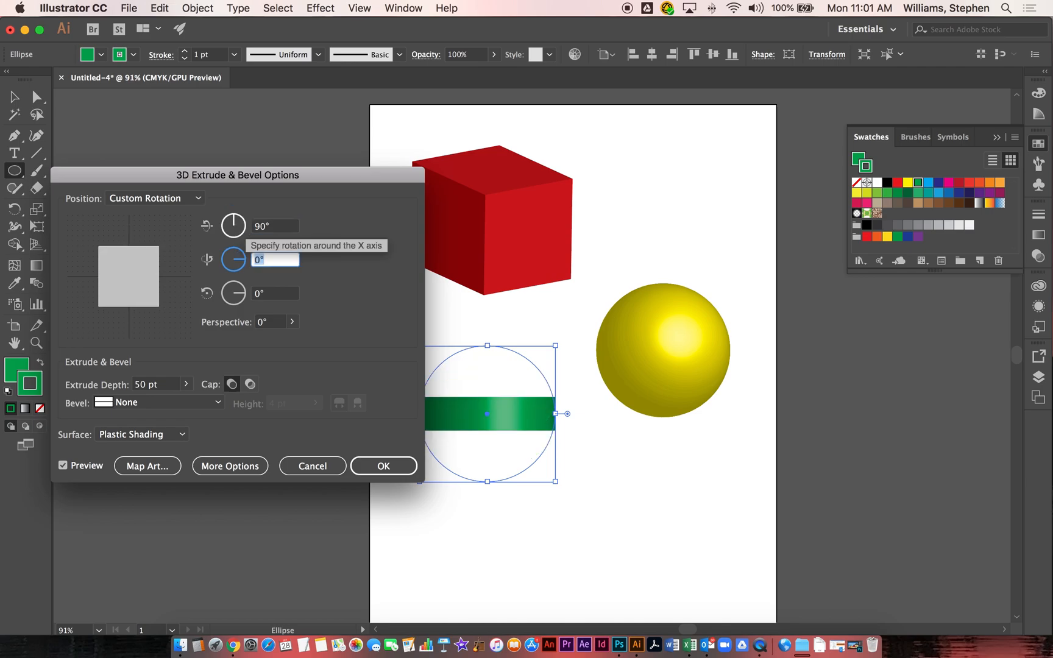
{"action": "left_click", "coordinate": [250, 230]}
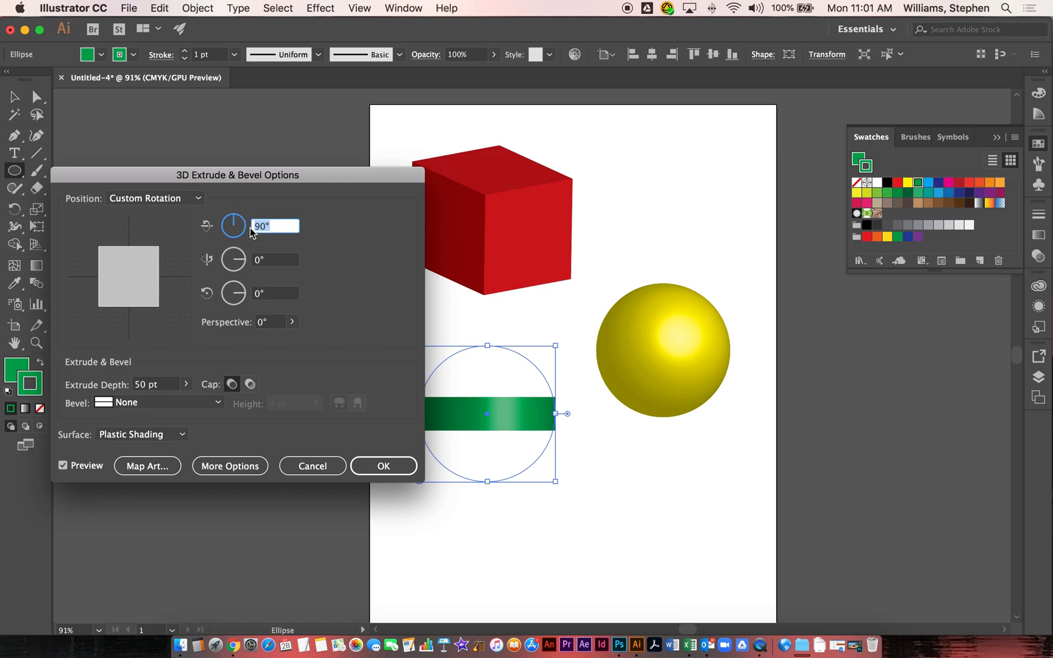
{"action": "type", "text": "45"}
{"action": "key", "text": "Tab"}
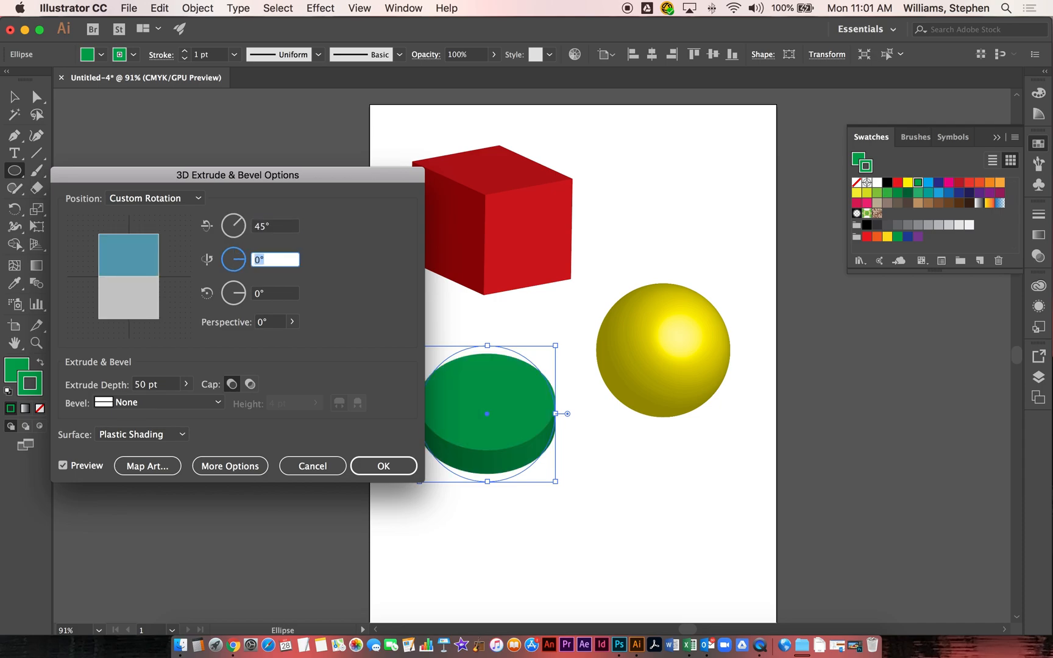
Step: Set the extrude depth to about 401 pt and apply the effect to form a cylinder
{"action": "left_click_drag", "start_coordinate": [266, 177], "coordinate": [259, 127]}
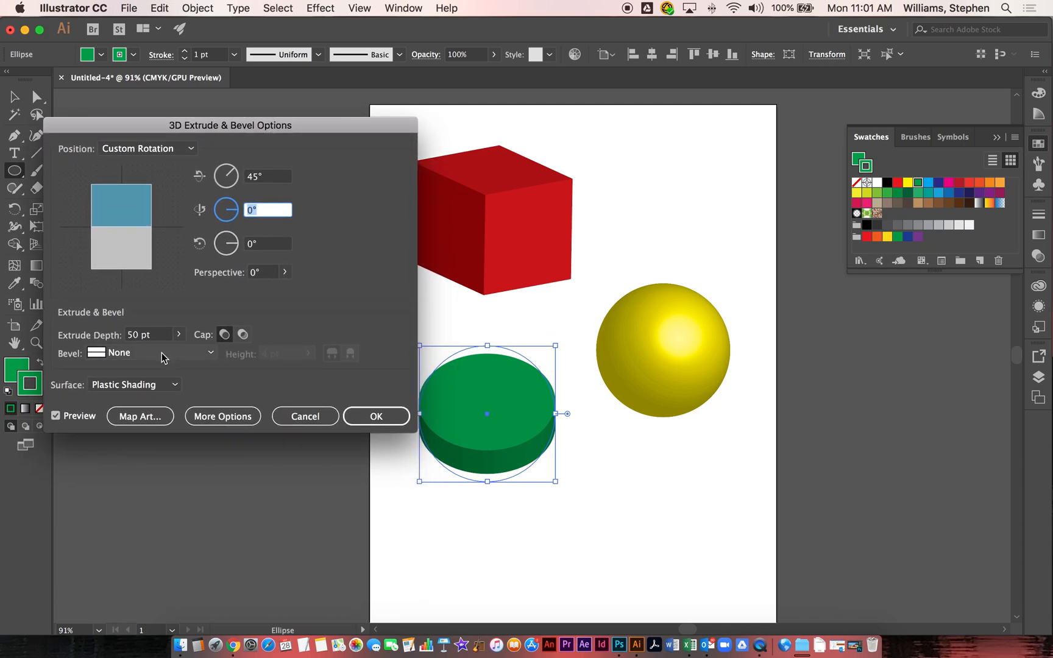
{"action": "left_click", "coordinate": [177, 334]}
{"action": "left_click_drag", "start_coordinate": [131, 357], "coordinate": [135, 360]}
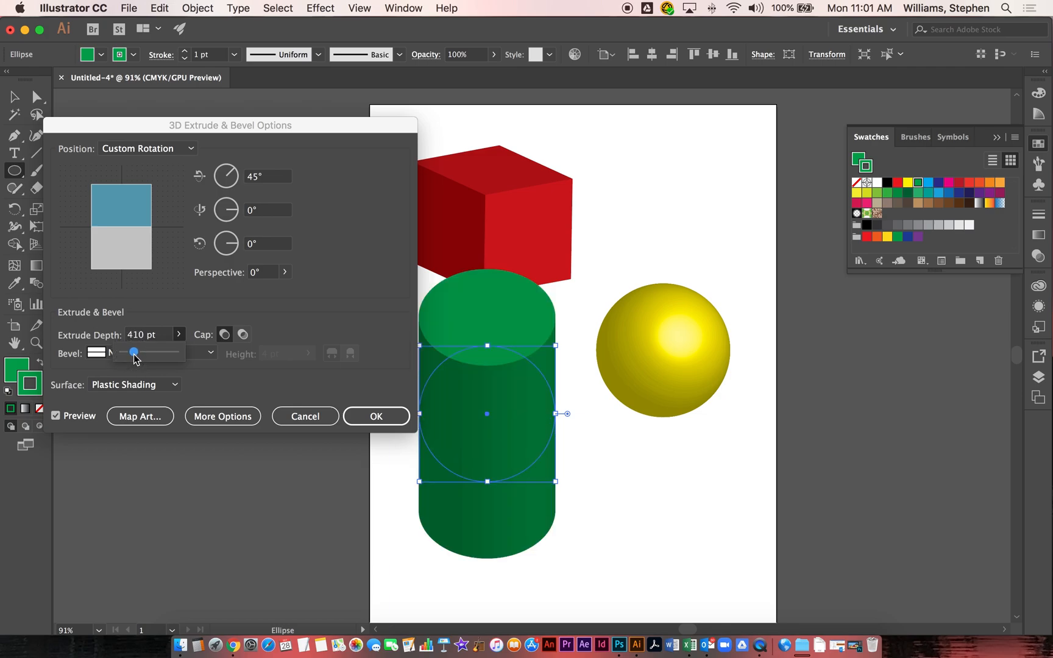
{"action": "left_click_drag", "start_coordinate": [135, 359], "coordinate": [135, 358]}
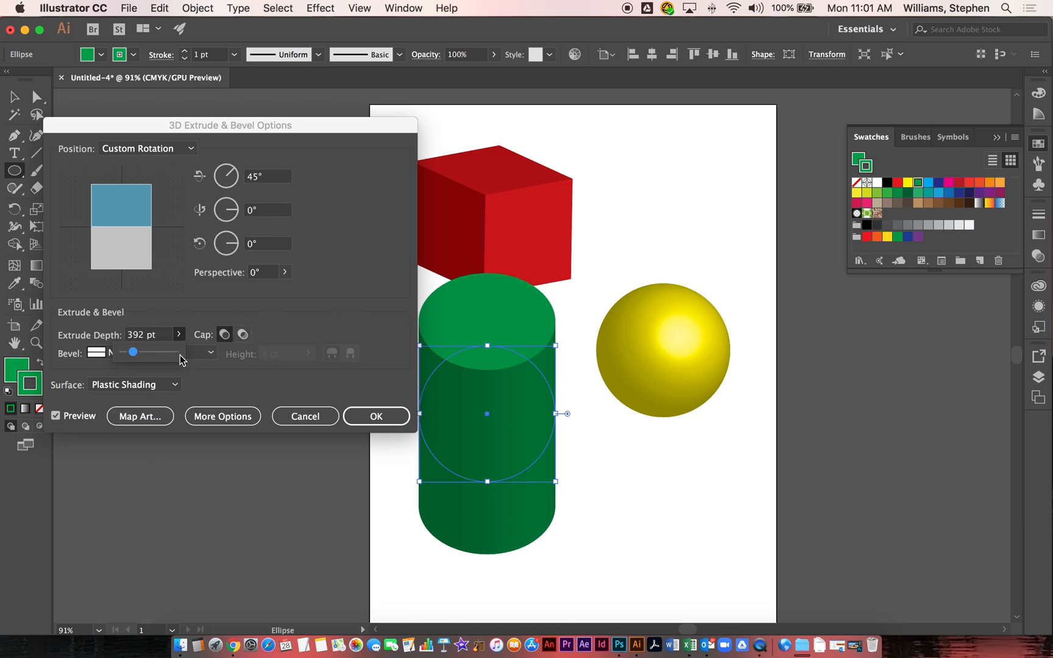
{"action": "left_click_drag", "start_coordinate": [133, 353], "coordinate": [139, 358]}
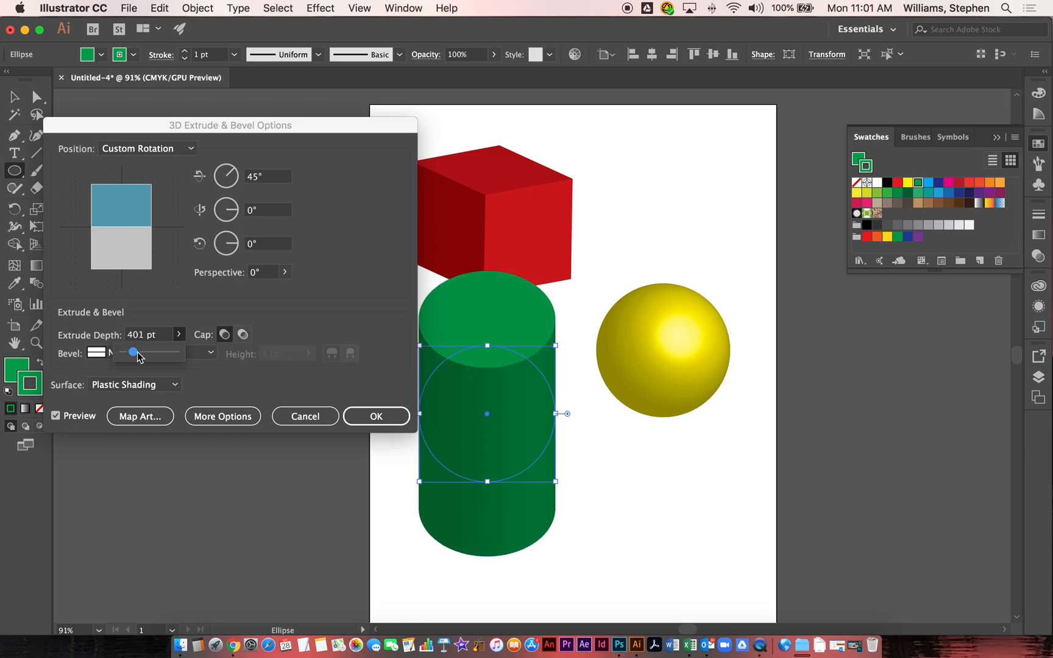
{"action": "left_click", "coordinate": [373, 416]}
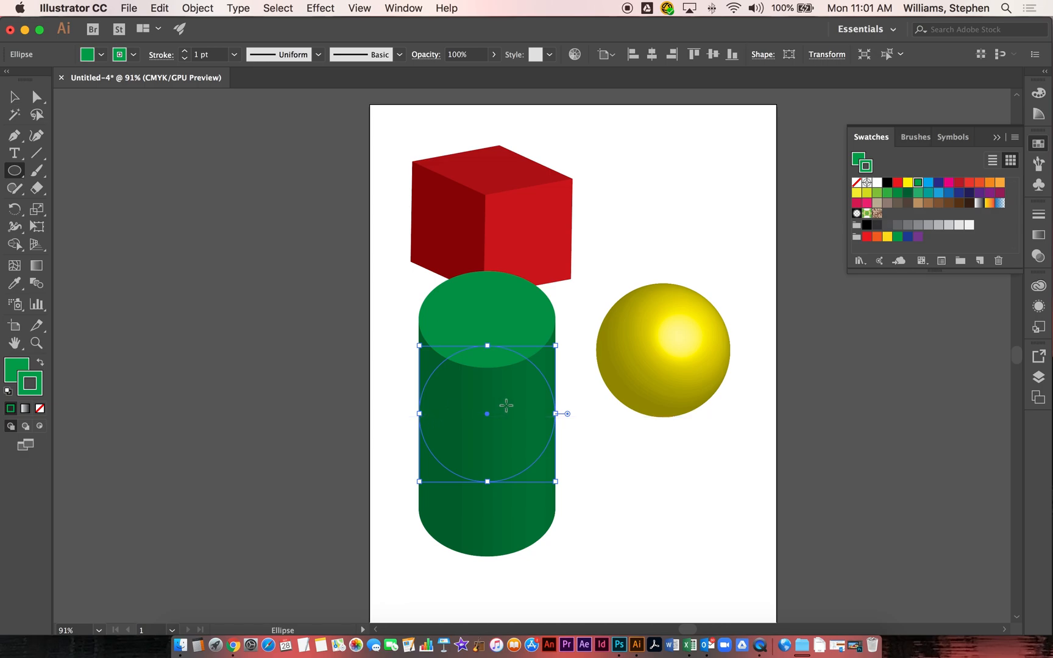
Step: Move the cylinder slightly down and to the right with the Selection tool, then deselect
{"action": "left_click", "coordinate": [14, 96]}
{"action": "left_click_drag", "start_coordinate": [508, 381], "coordinate": [533, 415]}
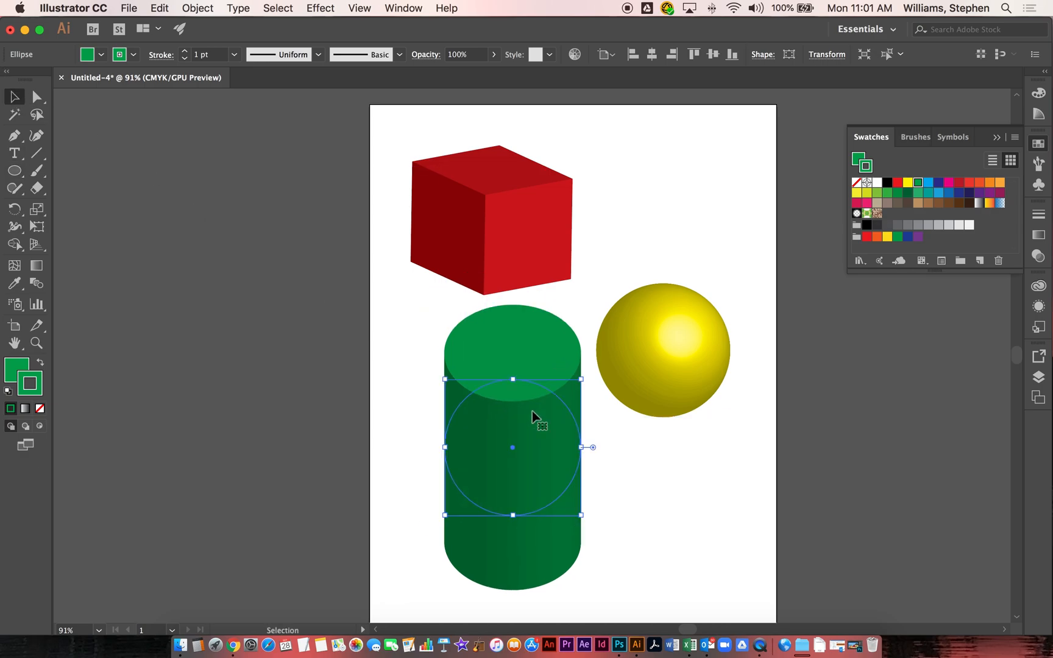
{"action": "left_click", "coordinate": [634, 437]}
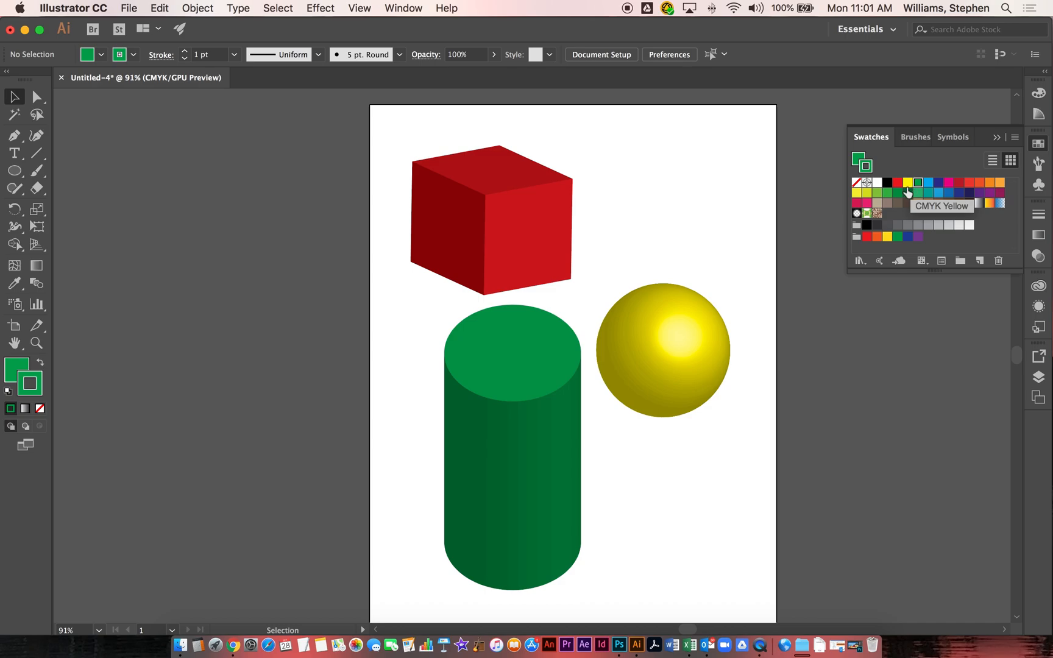
Step: Set both the stroke and fill colors to magenta
{"action": "left_click", "coordinate": [949, 182]}
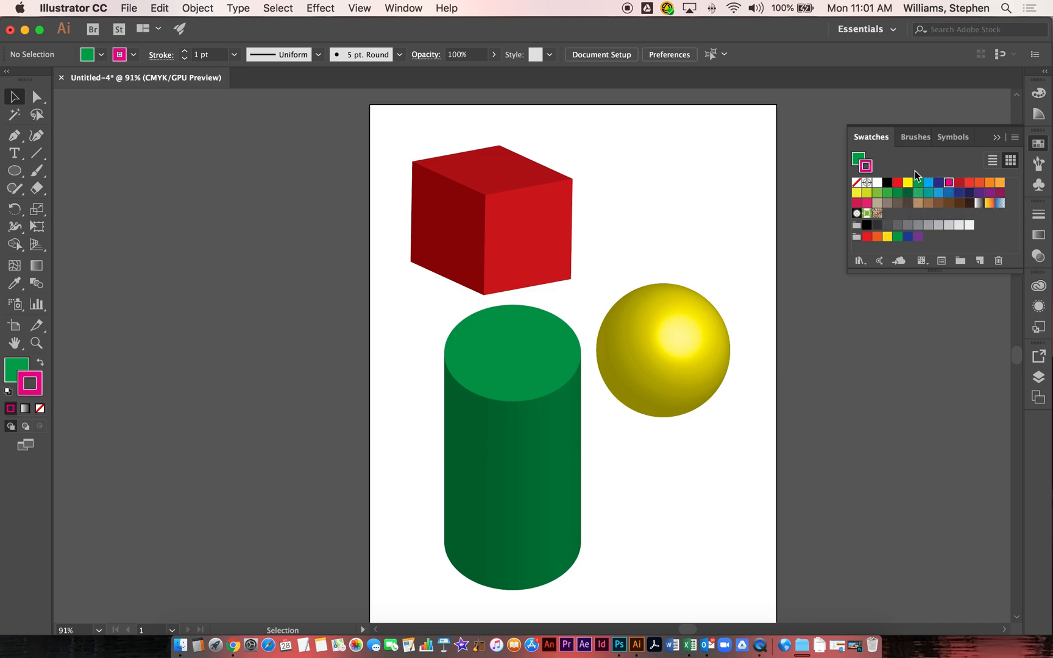
{"action": "left_click", "coordinate": [858, 158]}
{"action": "left_click", "coordinate": [948, 183]}
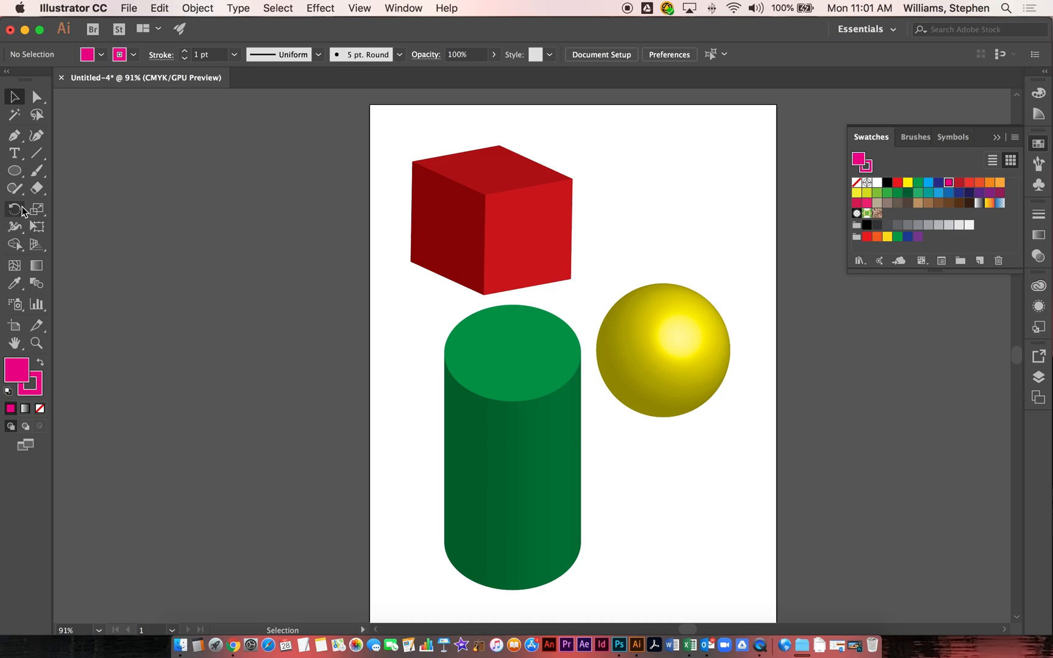
Step: Draw a magenta right triangle with the Pen tool below the sphere, vertical edge on its left side
{"action": "left_click", "coordinate": [13, 137]}
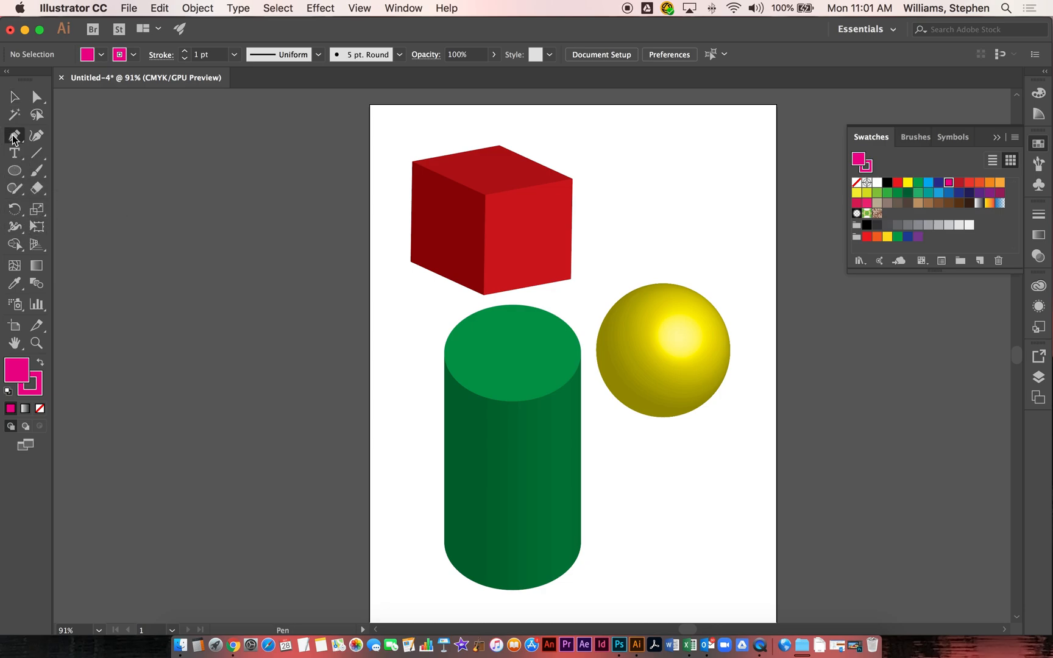
{"action": "left_click", "coordinate": [664, 418]}
{"action": "left_click", "coordinate": [668, 426]}
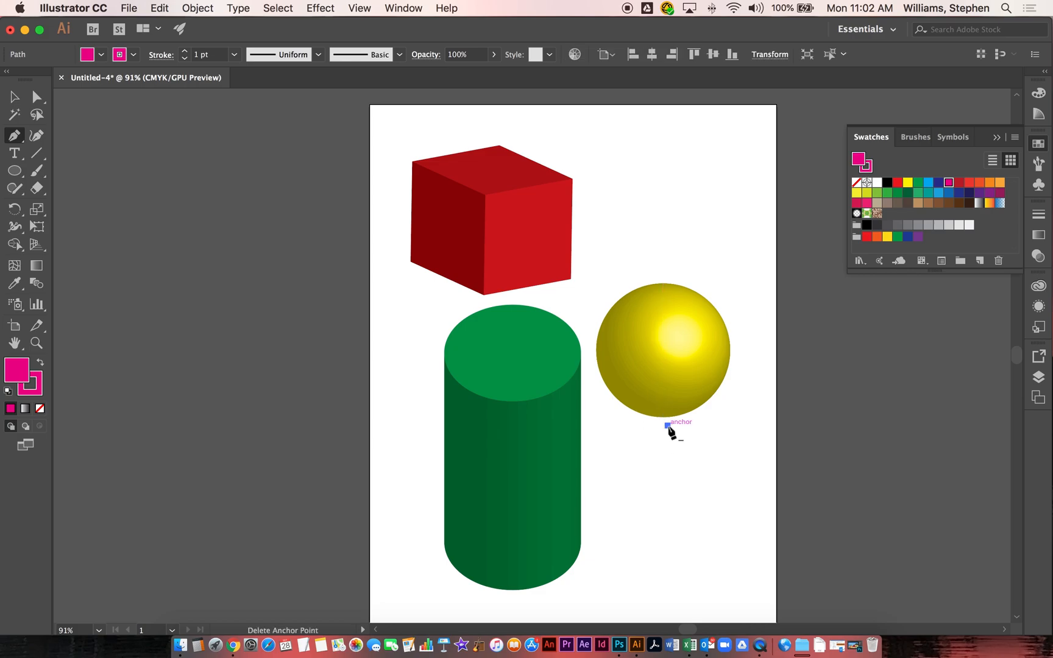
{"action": "left_click", "coordinate": [741, 580]}
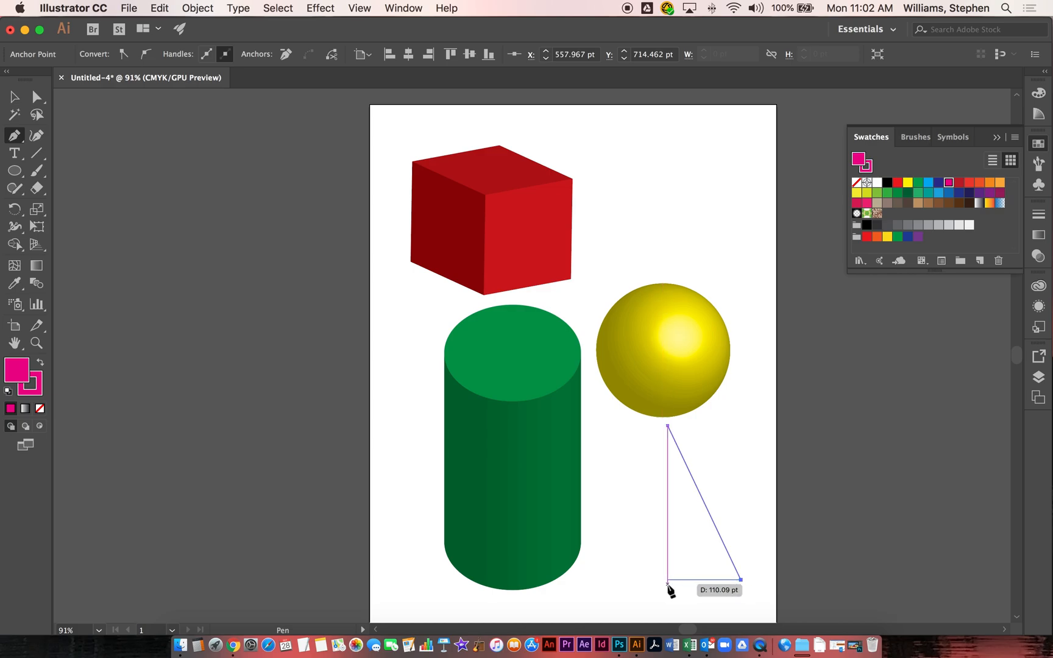
{"action": "left_click", "coordinate": [668, 581]}
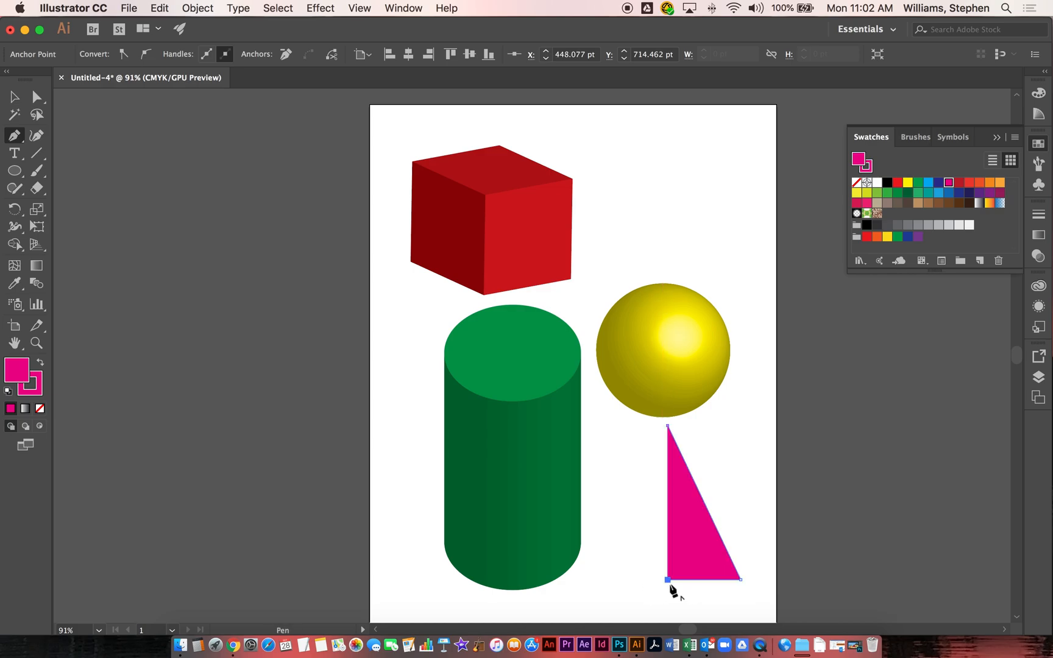